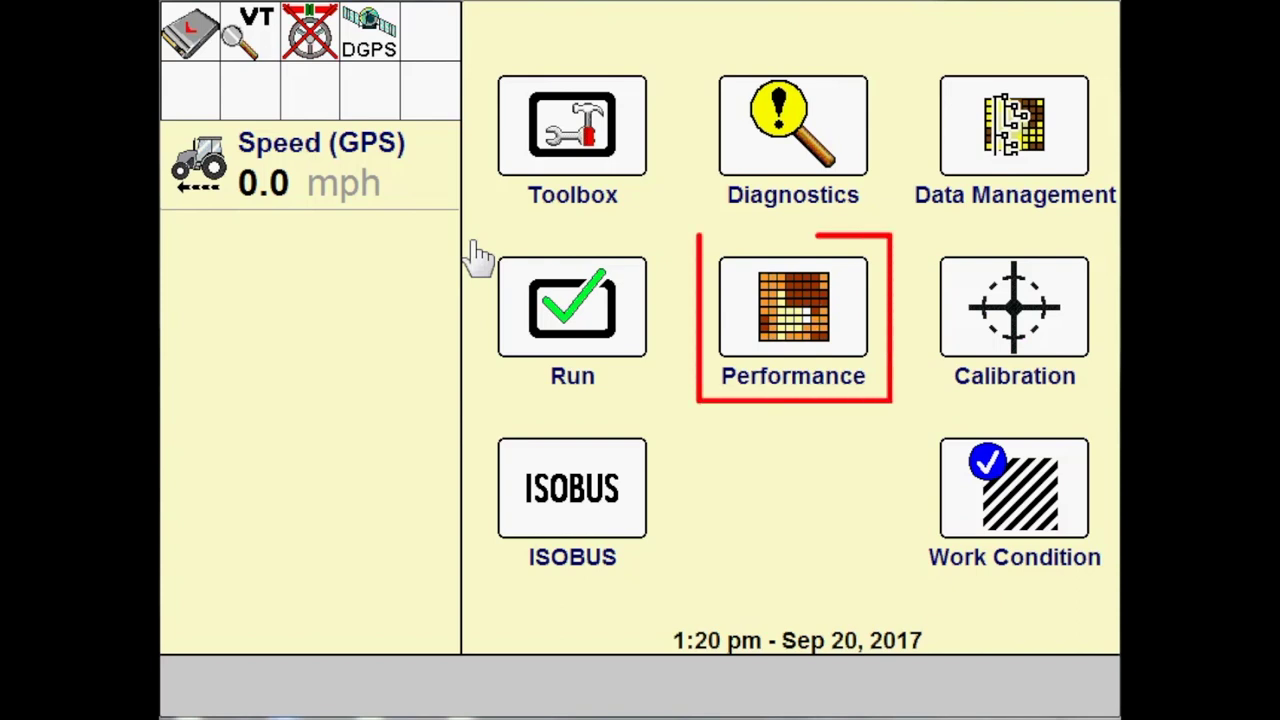
Open the Performance profile setup, showing implement 2150 16R FFT VR and crop Corn.
left_click(793, 325)
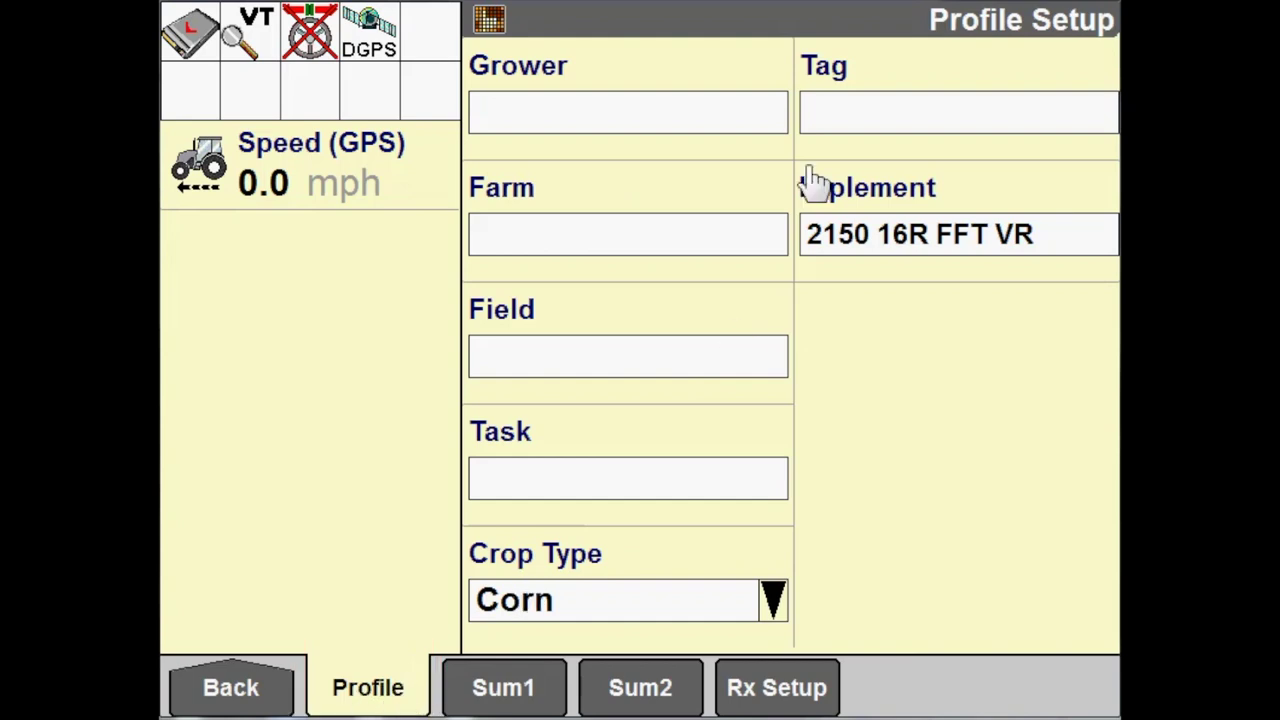
Pick the existing grower for the profile, filling in farm NORTH and field 43.
left_click(582, 125)
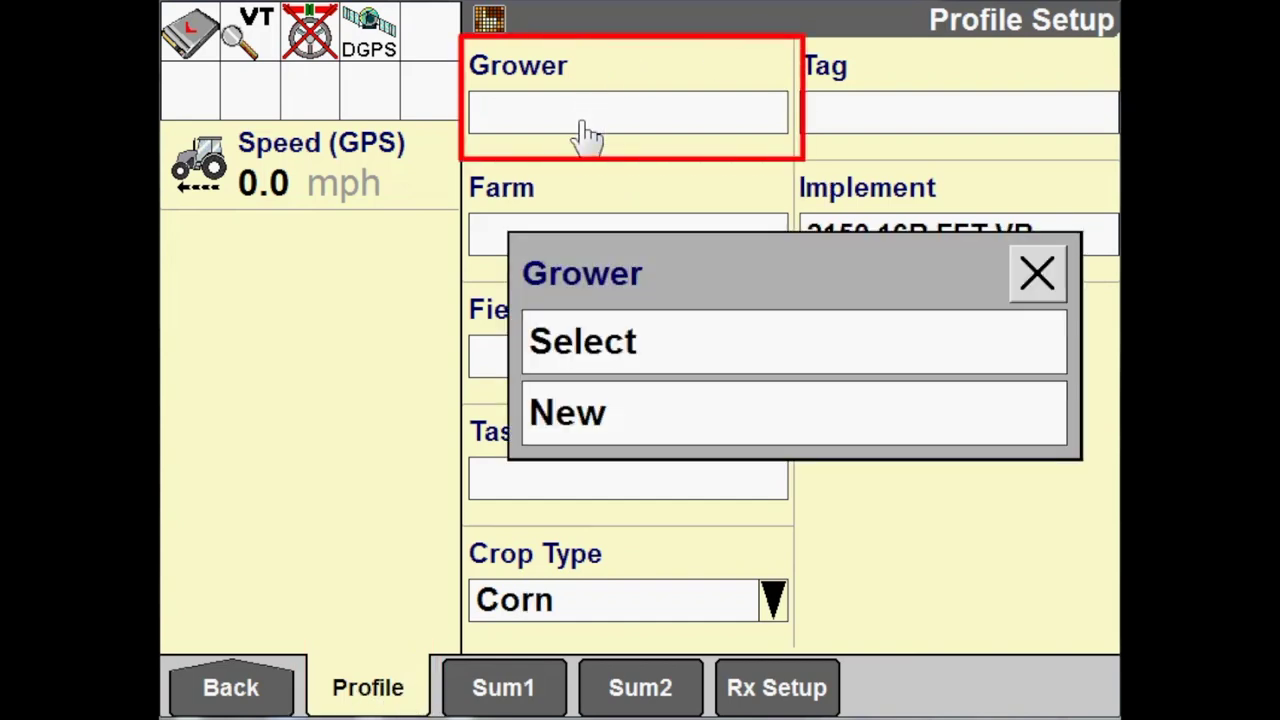
left_click(611, 350)
left_click(628, 412)
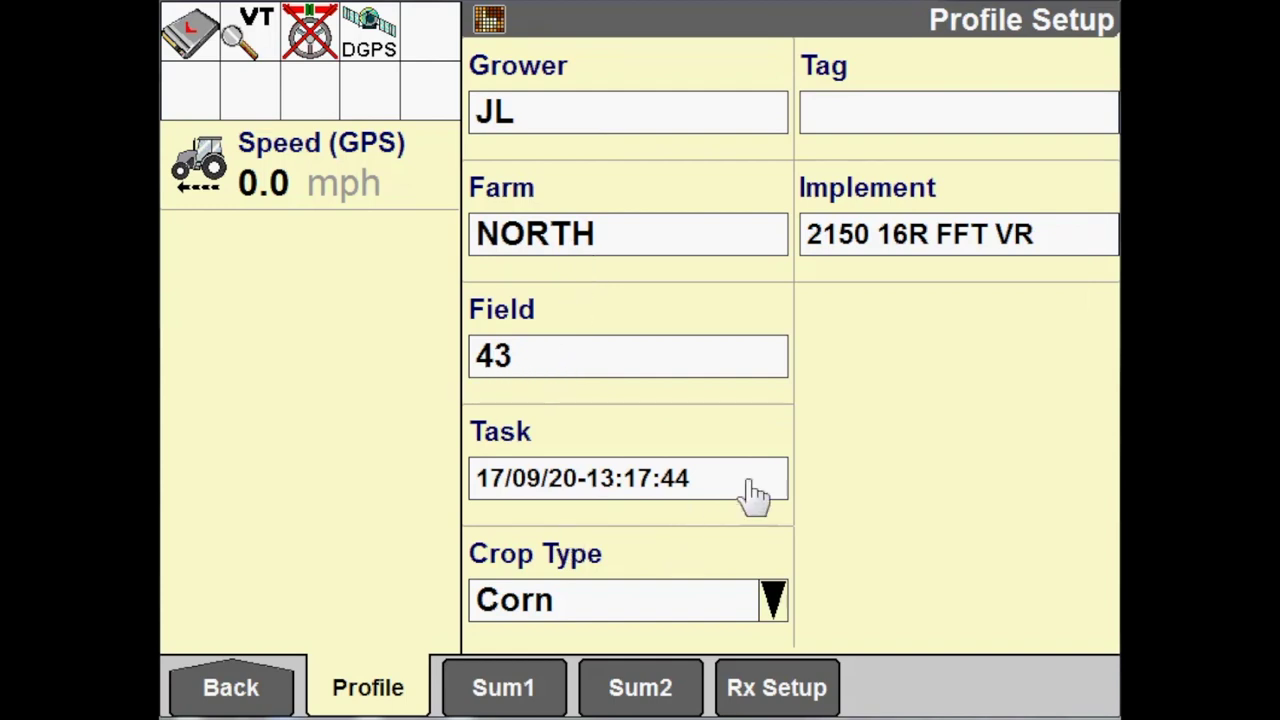
Open Manual Control Setup from the Toolbox and keep control channel ManApp 1.
left_click(232, 688)
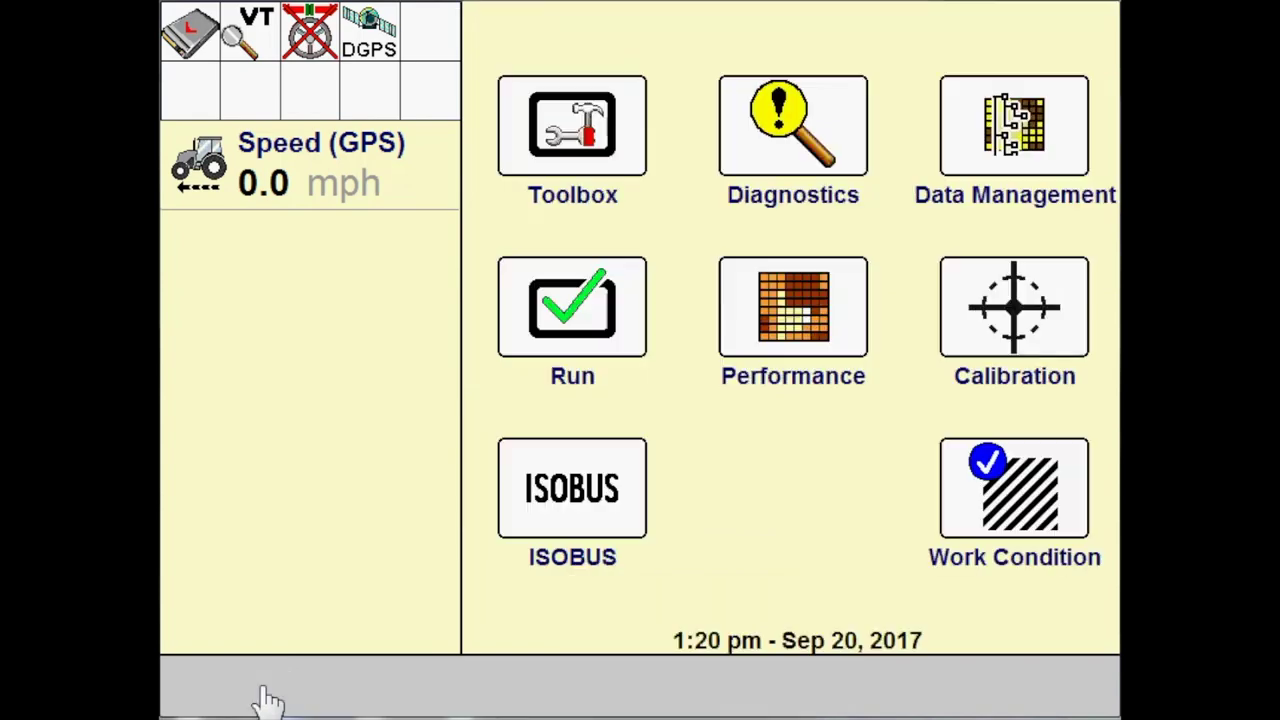
left_click(586, 168)
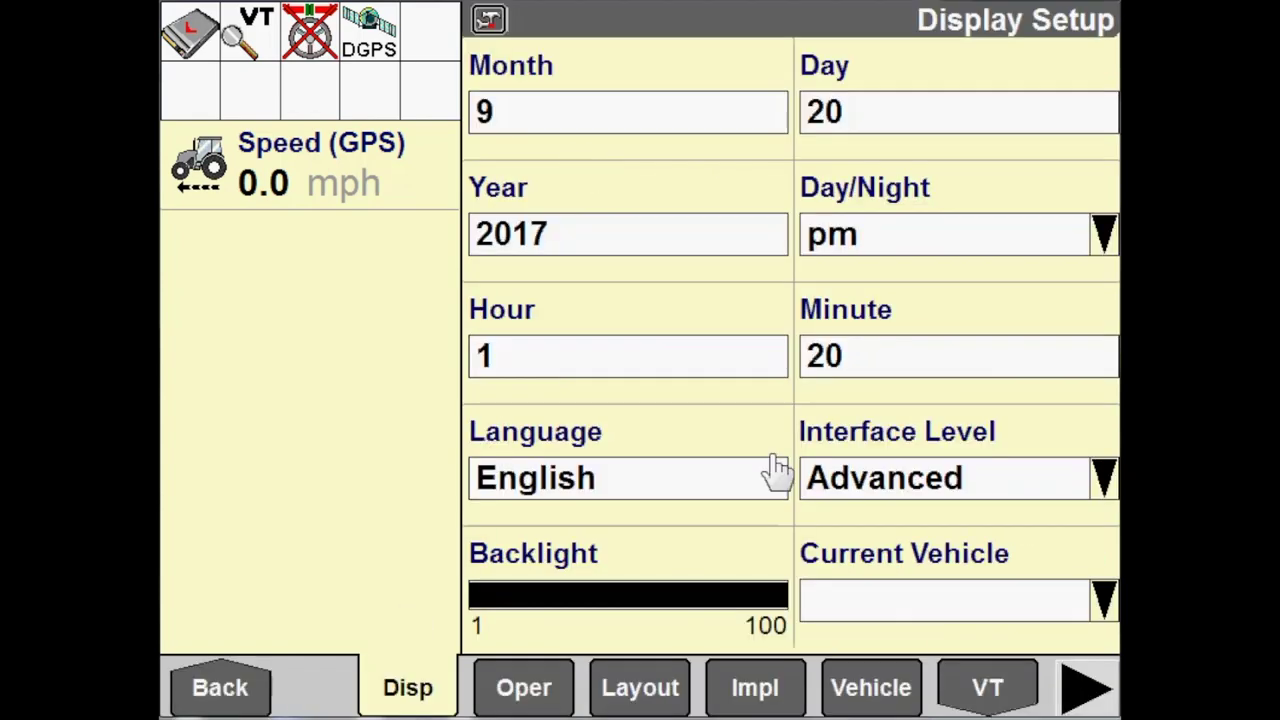
left_click(1092, 690)
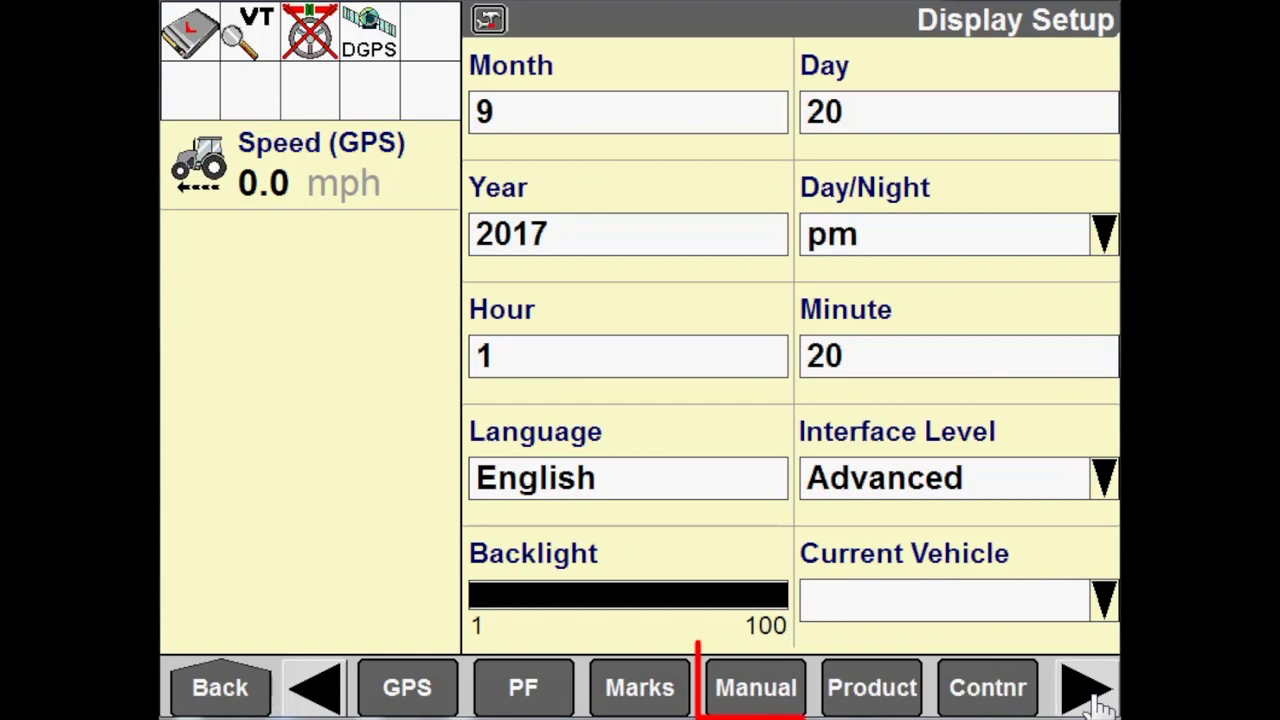
left_click(762, 700)
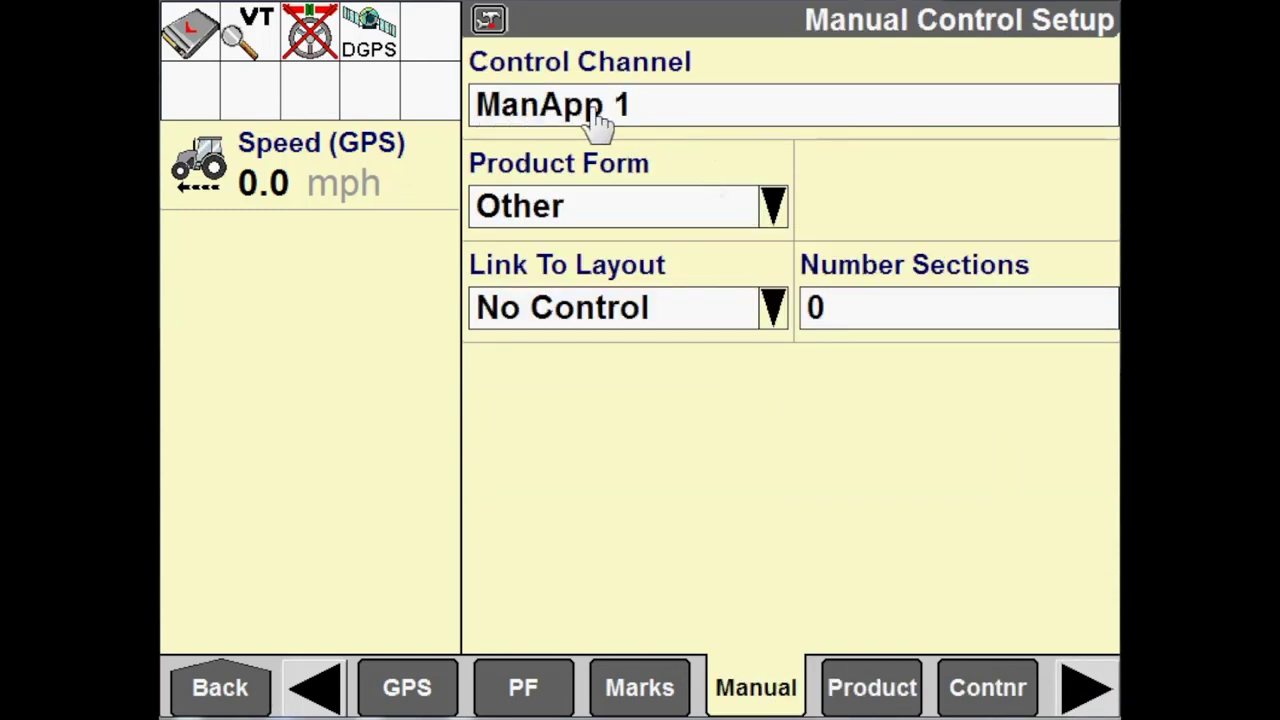
left_click(705, 125)
left_click(662, 355)
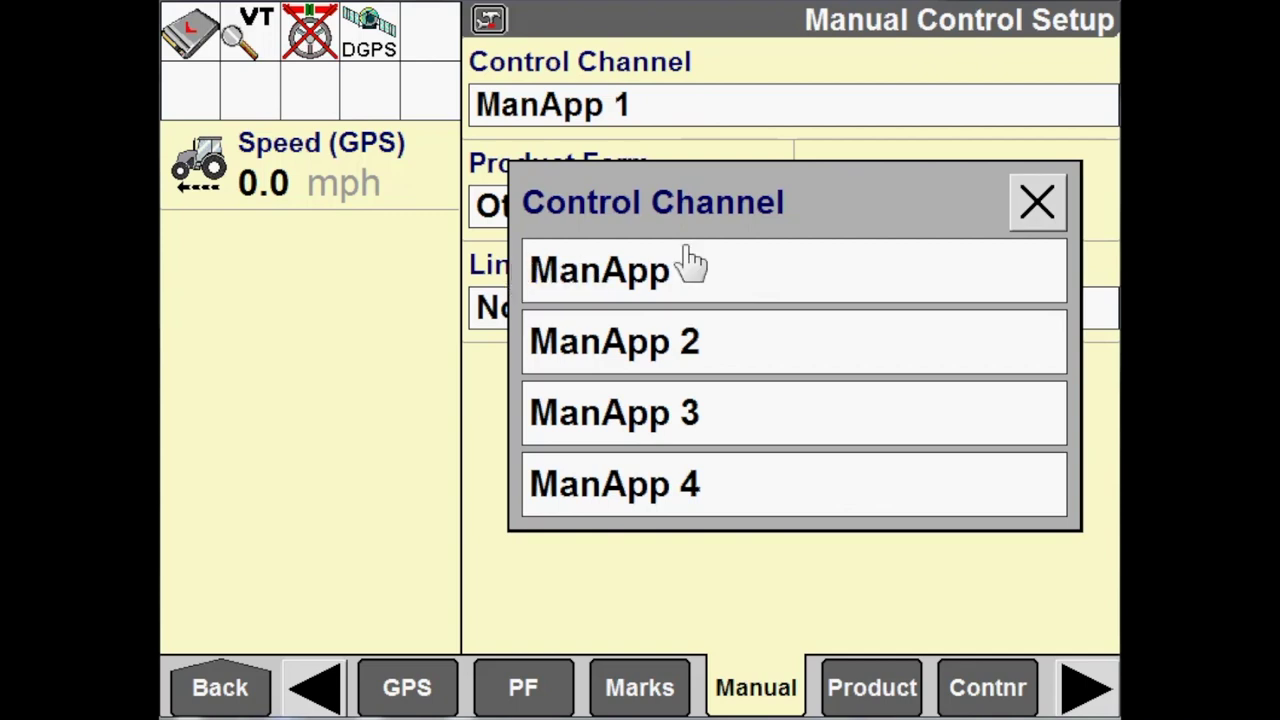
left_click(1040, 212)
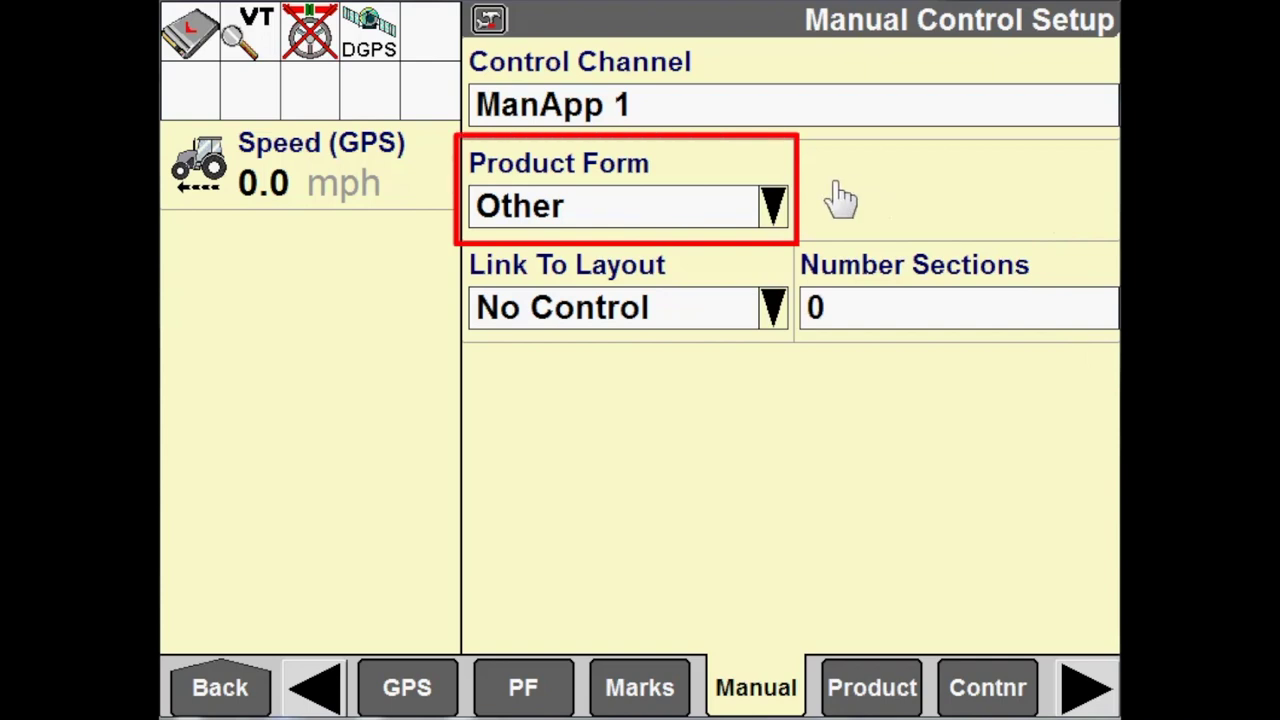
Change the ManApp 1 product form from Other to Liquid.
left_click(772, 212)
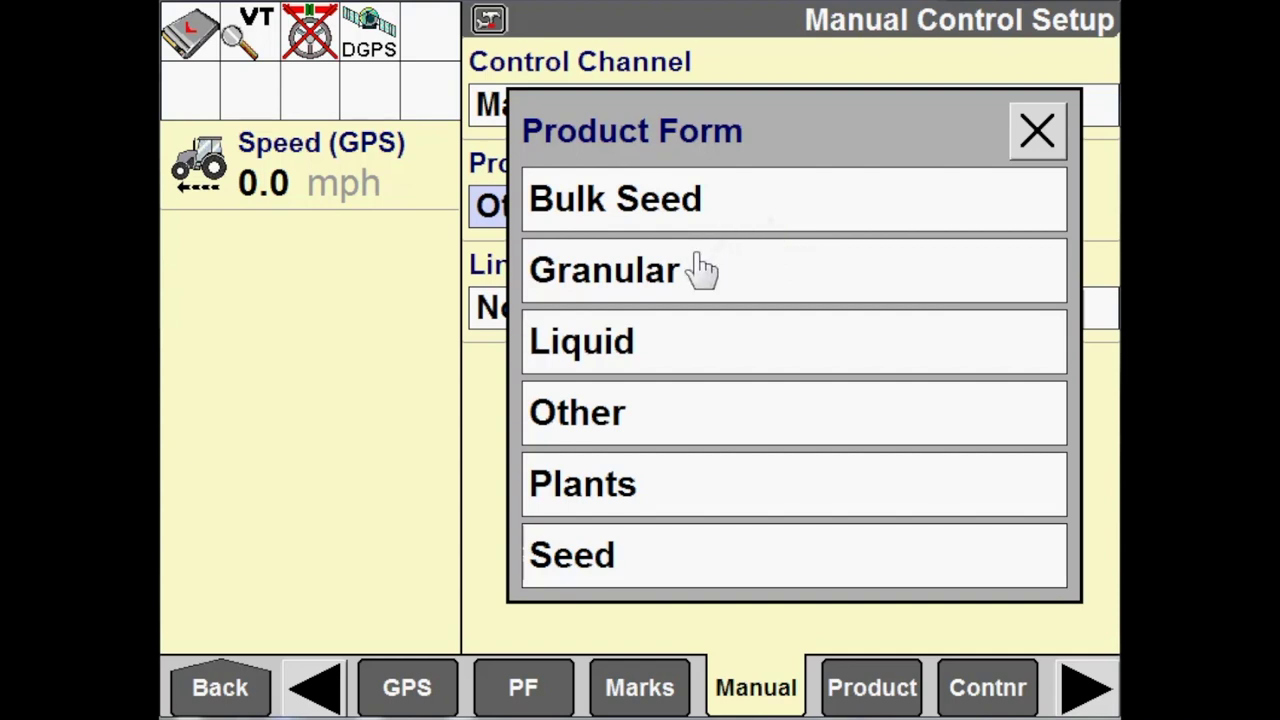
left_click(677, 360)
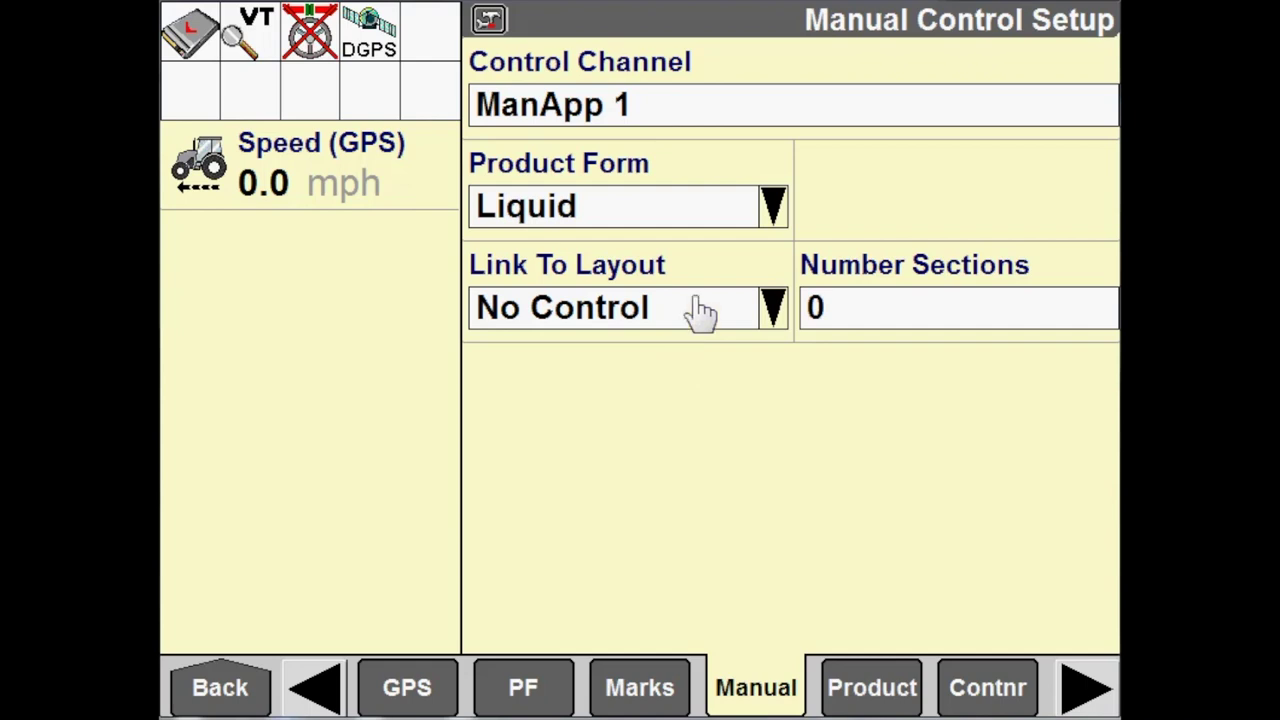
left_click(778, 224)
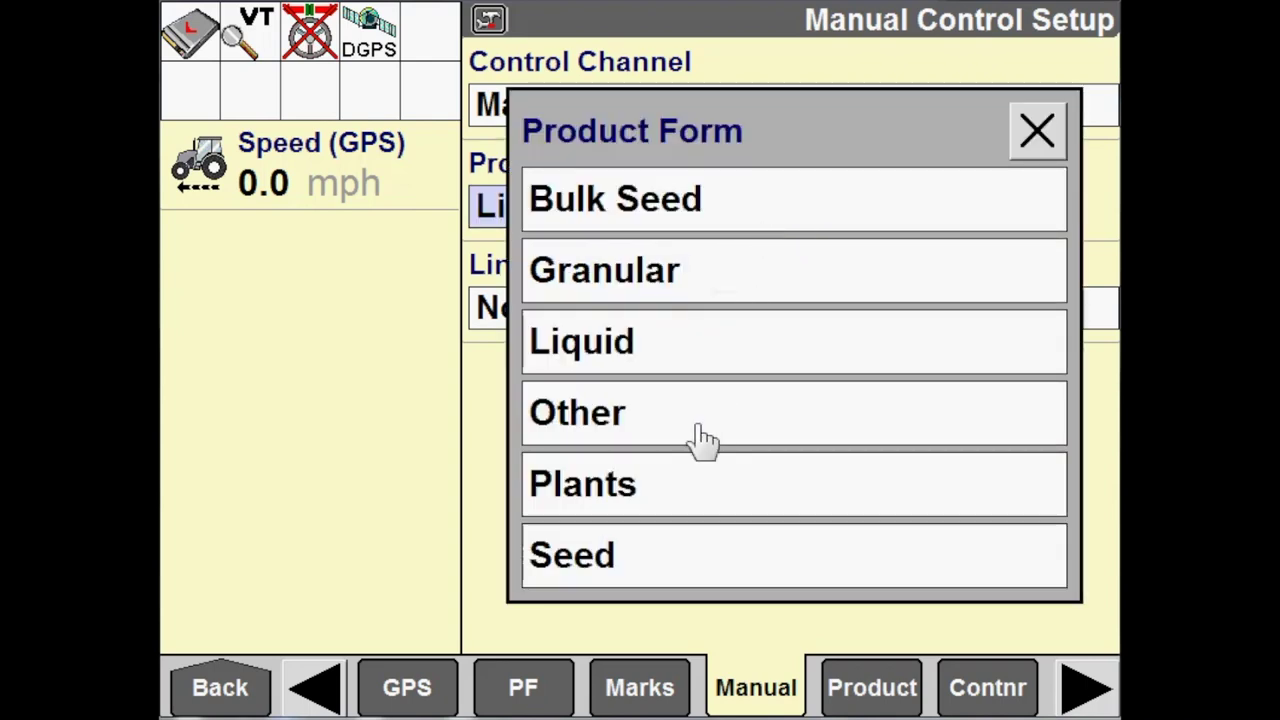
left_click(1045, 136)
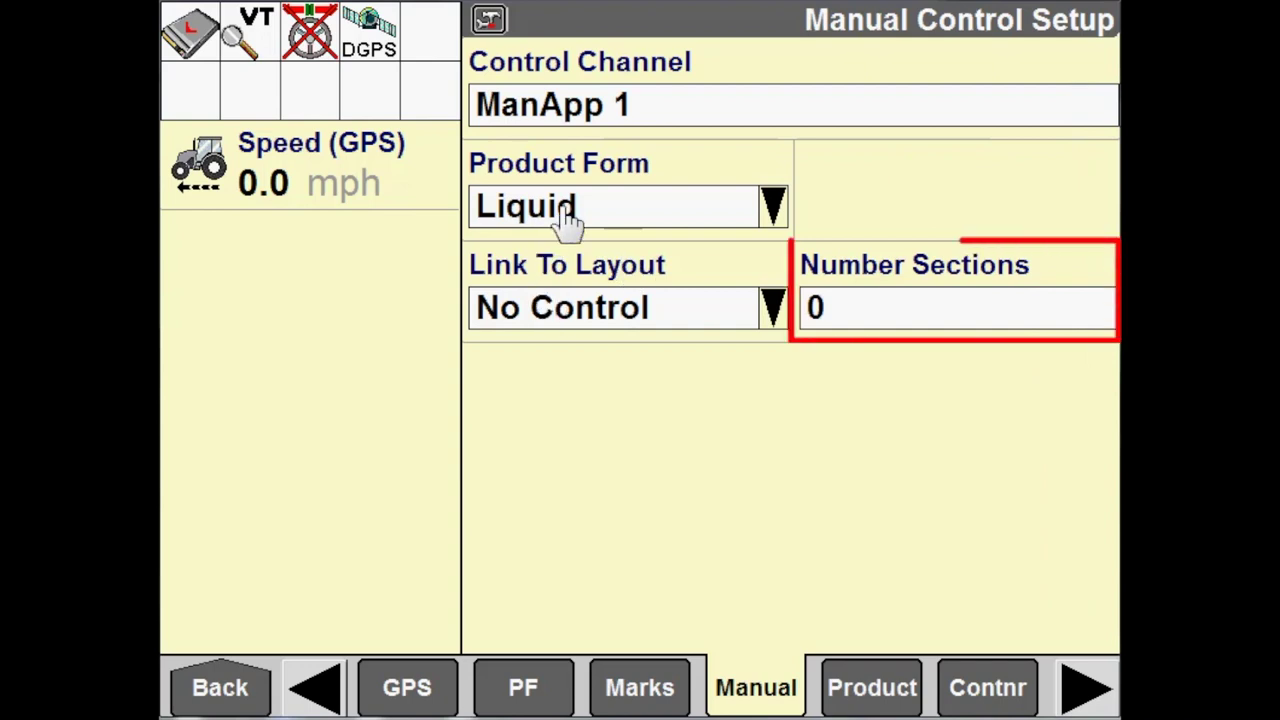
Give ManApp 1 a single section with a width of 360 in.
left_click(864, 326)
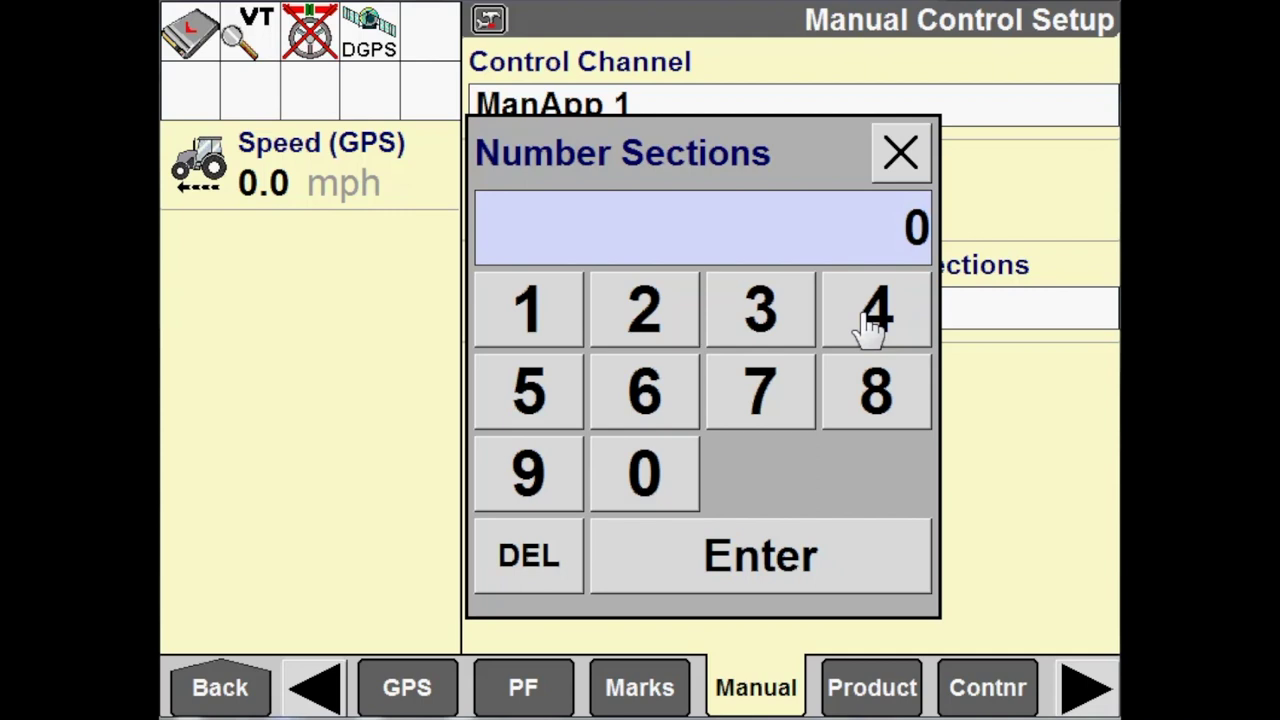
left_click(565, 322)
left_click(778, 584)
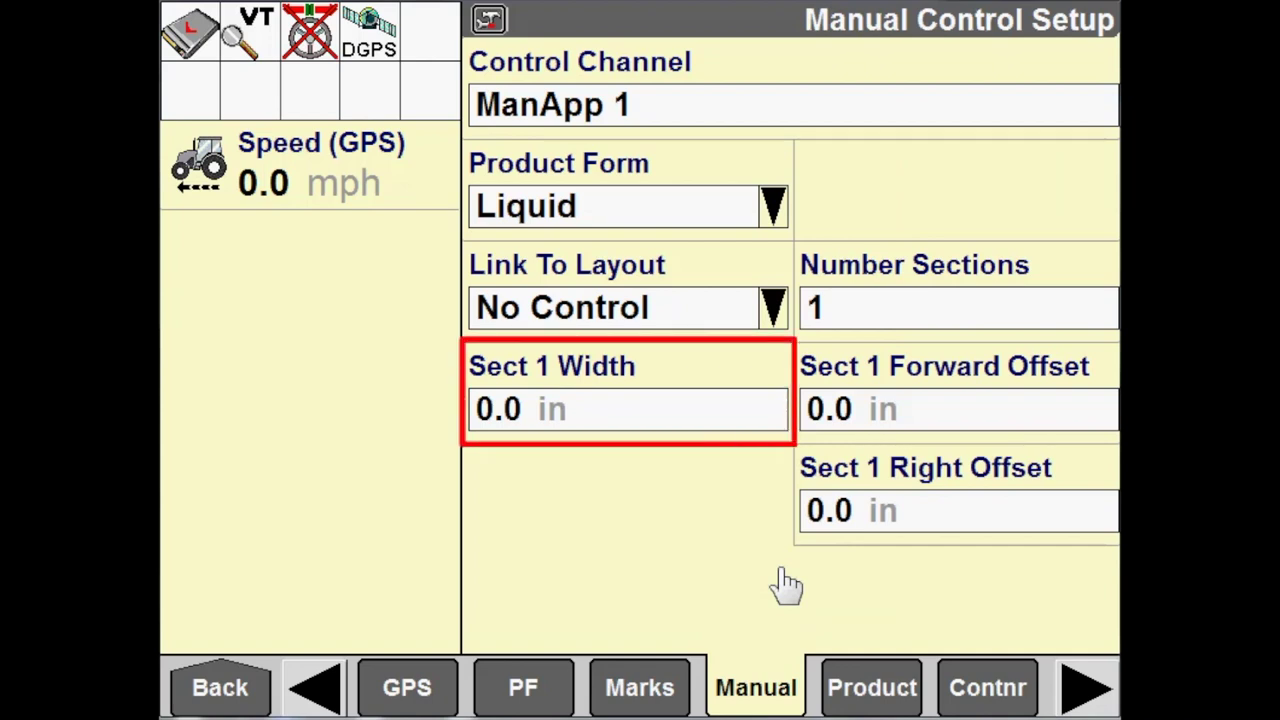
left_click(584, 420)
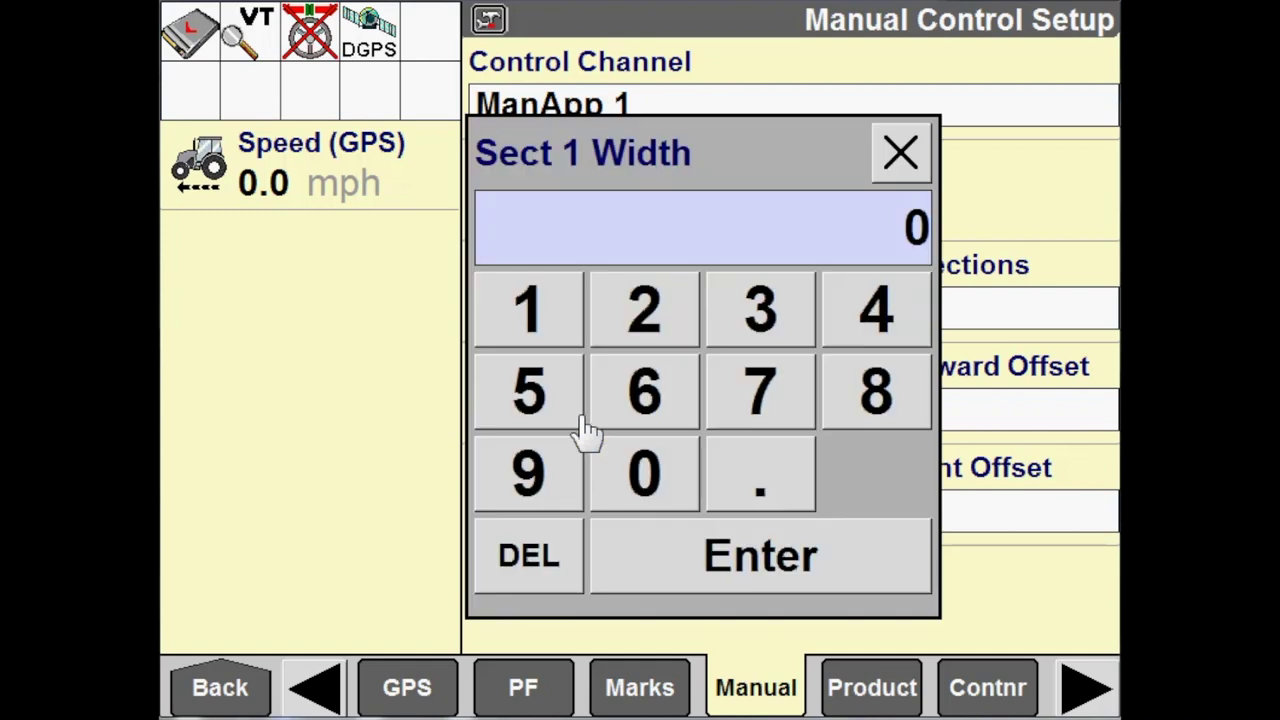
left_click(770, 320)
left_click(630, 425)
left_click(660, 492)
left_click(660, 566)
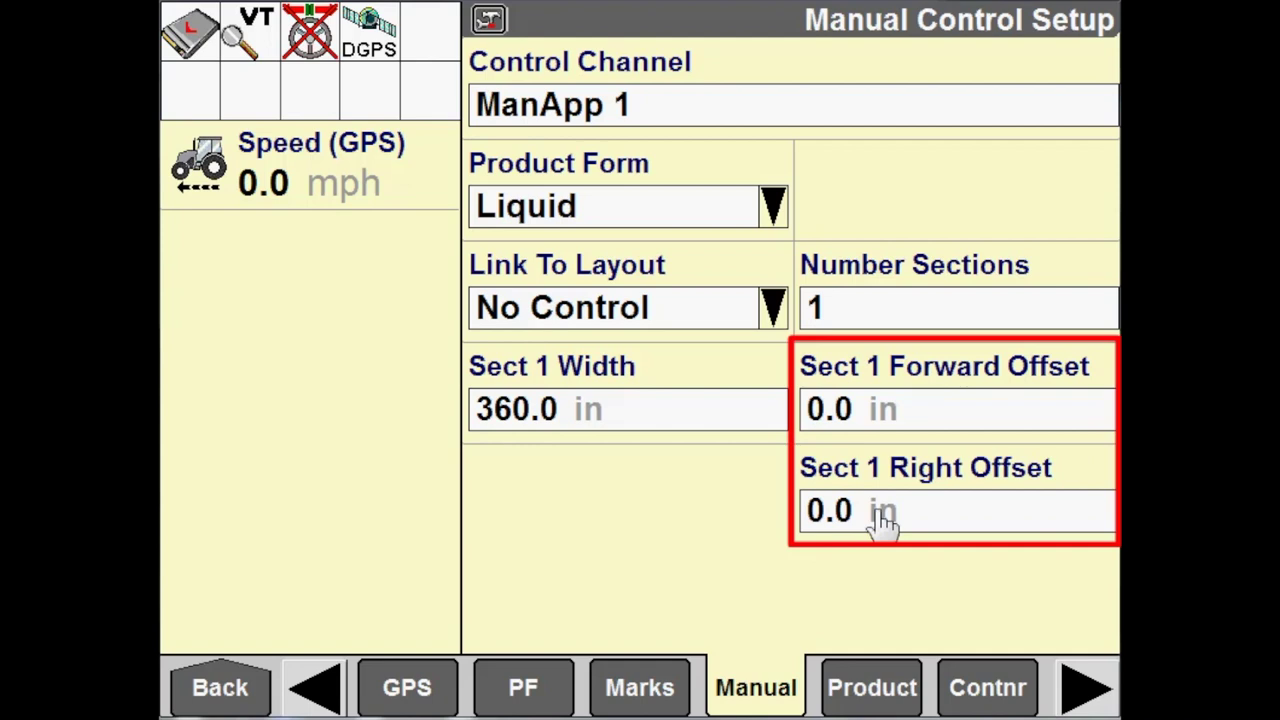
Set section 1's forward offset to -120 in, leaving the right offset at 0.0 in.
left_click(903, 425)
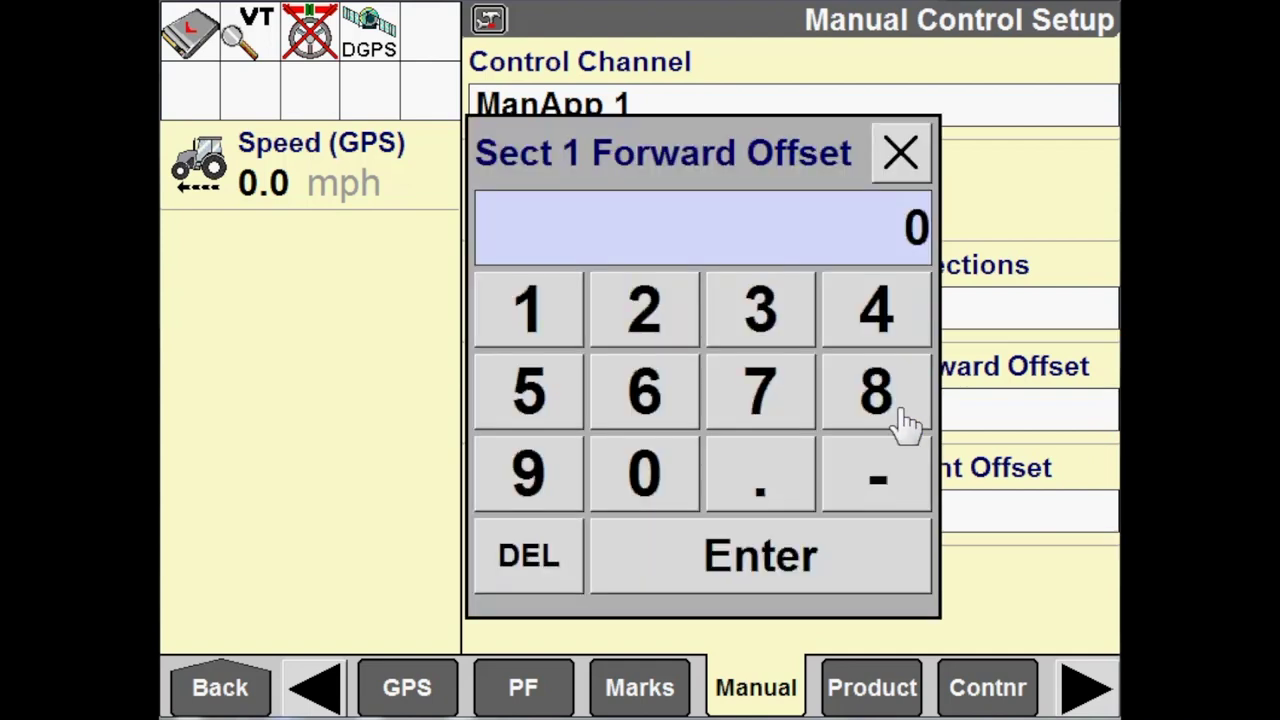
left_click(846, 470)
left_click(557, 337)
left_click(645, 340)
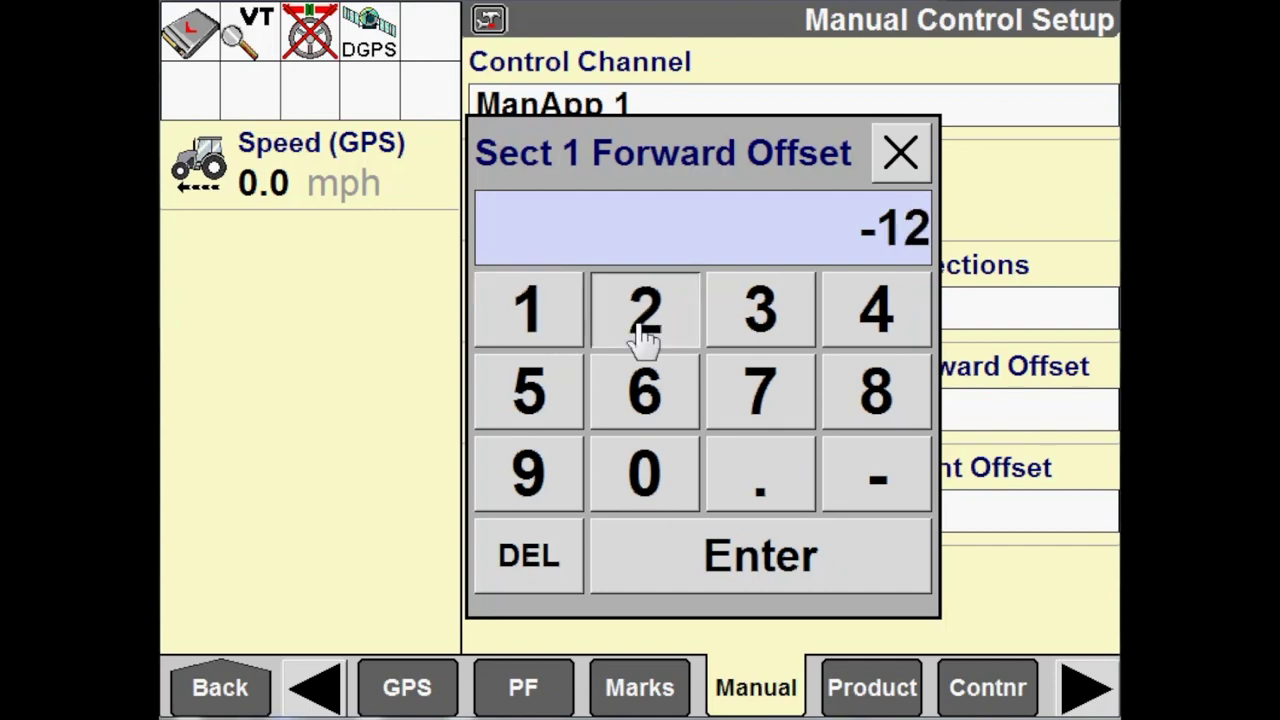
left_click(640, 495)
left_click(663, 578)
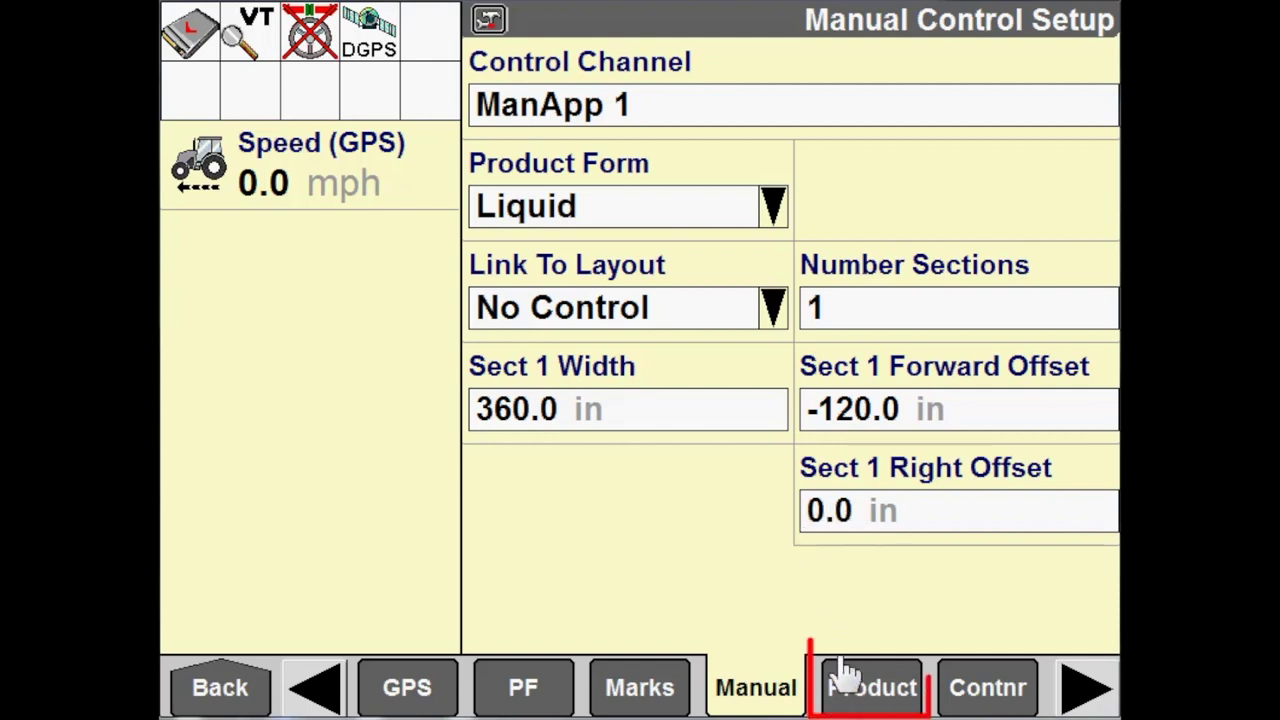
Create a new product in Product Setup and name it PAINT.
left_click(870, 700)
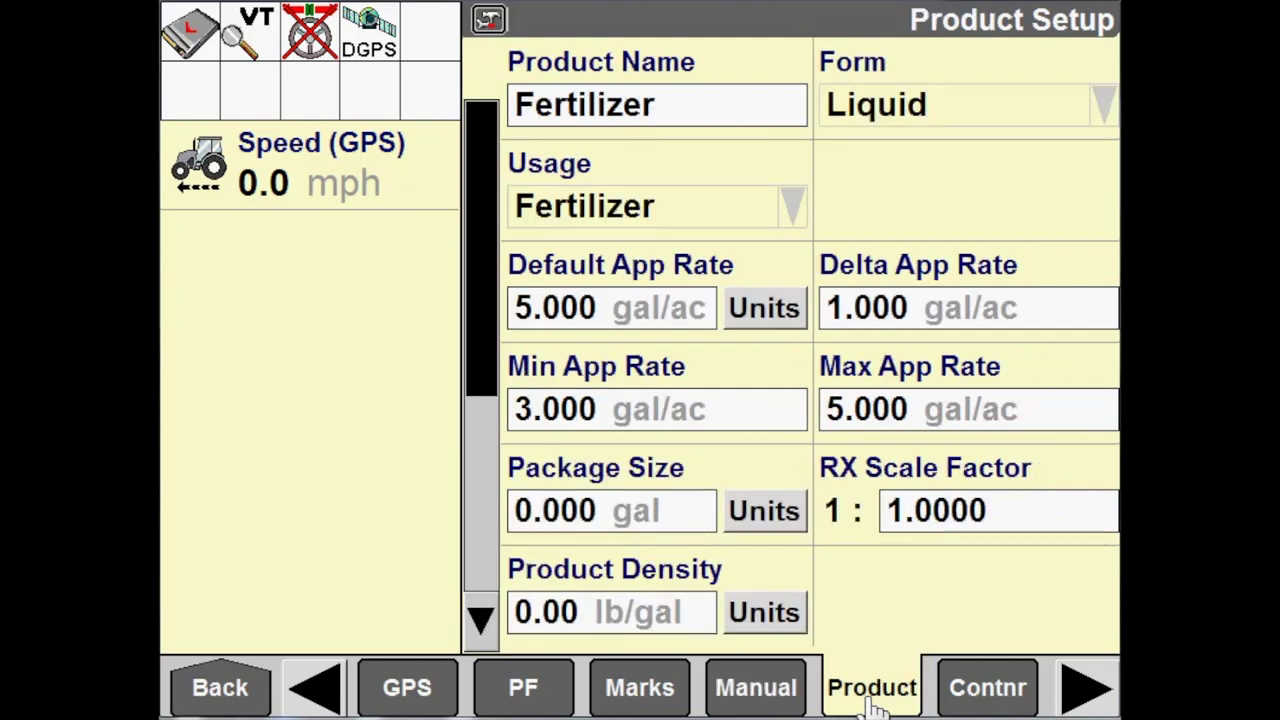
left_click(723, 129)
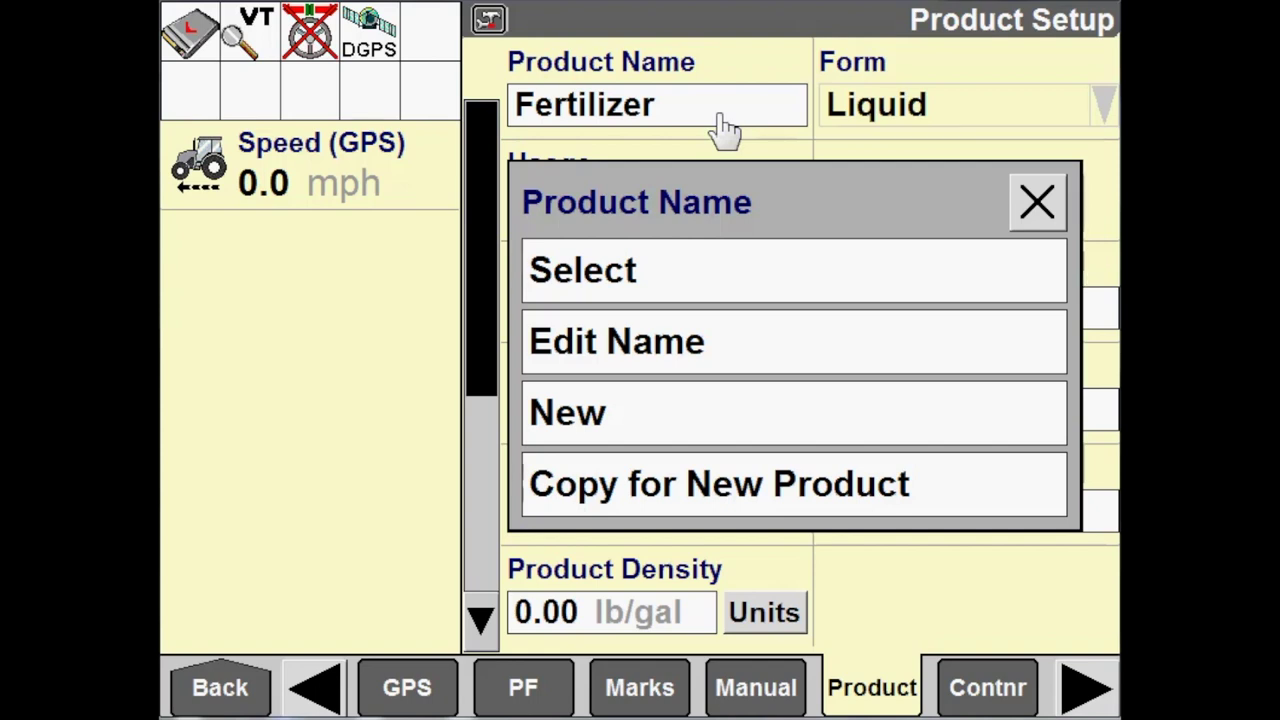
left_click(640, 437)
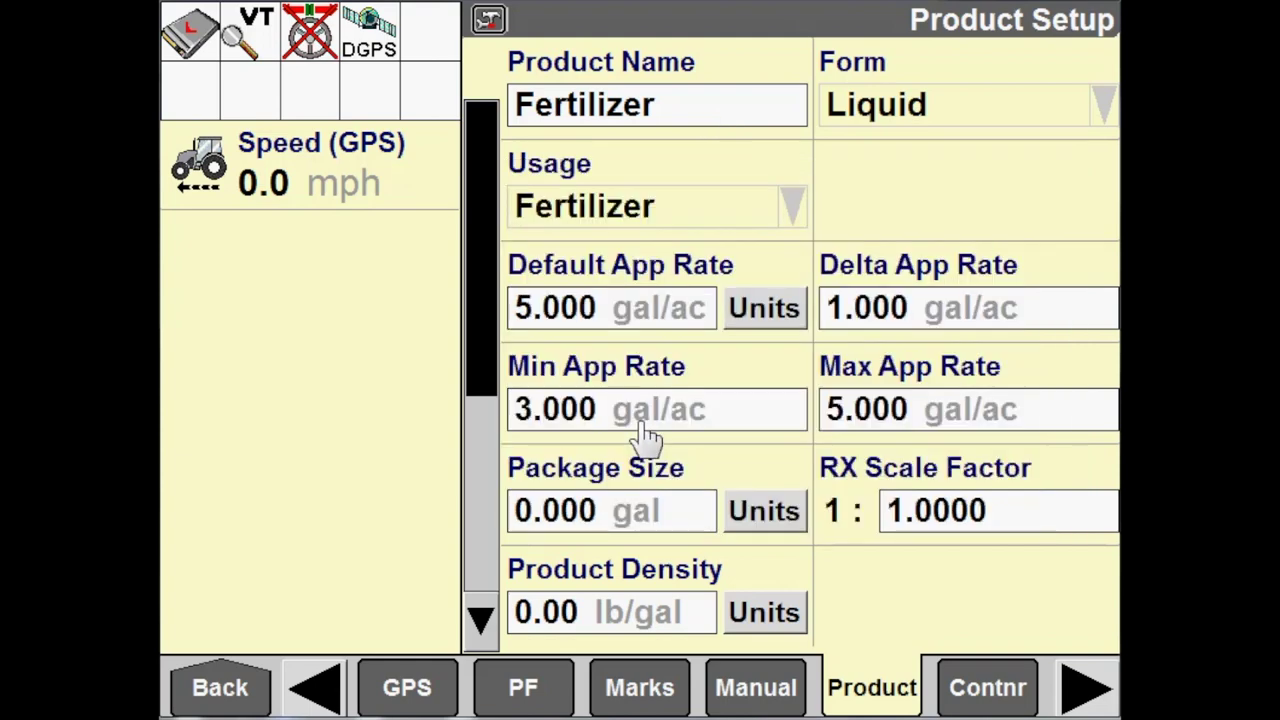
left_click(1060, 318)
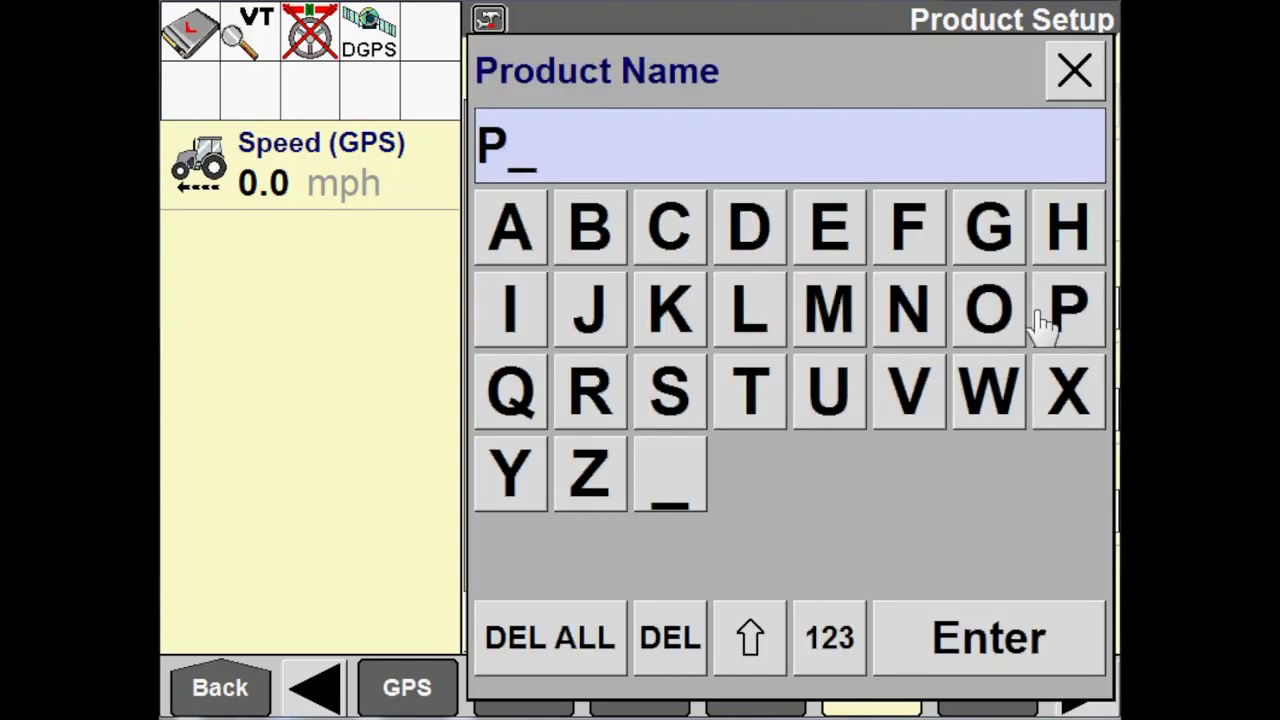
left_click(508, 256)
left_click(510, 312)
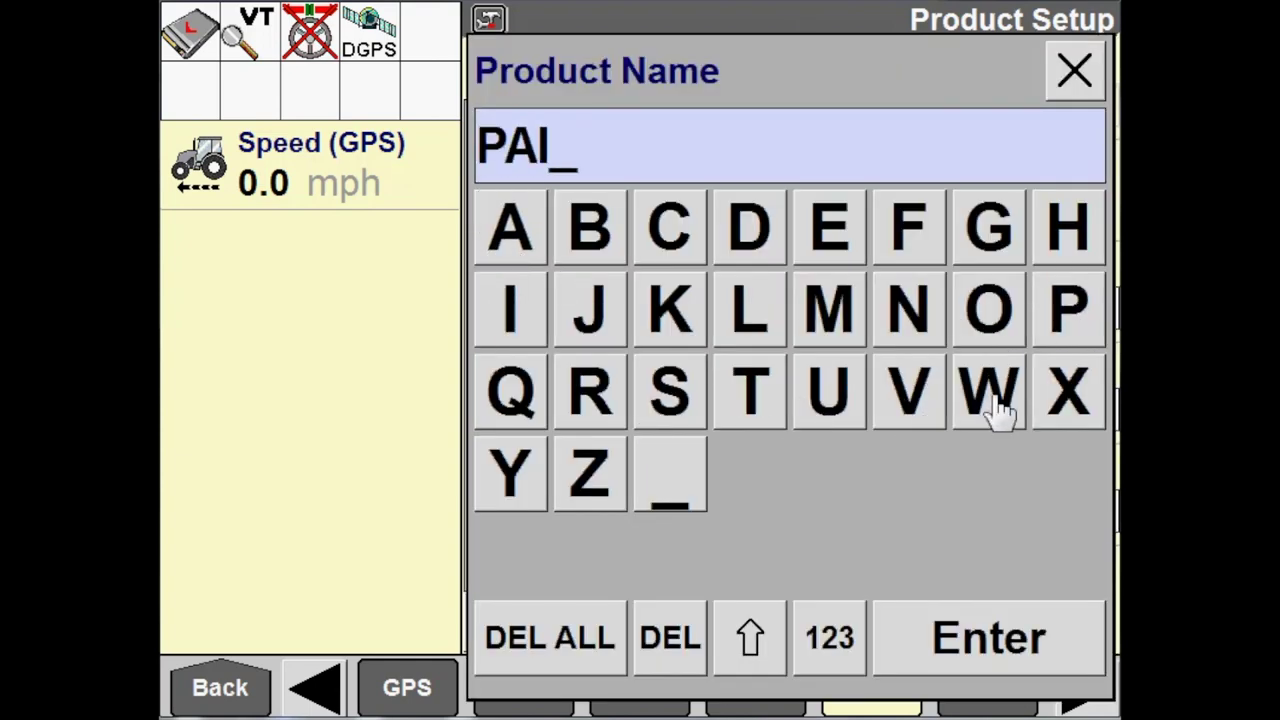
left_click(920, 325)
left_click(785, 395)
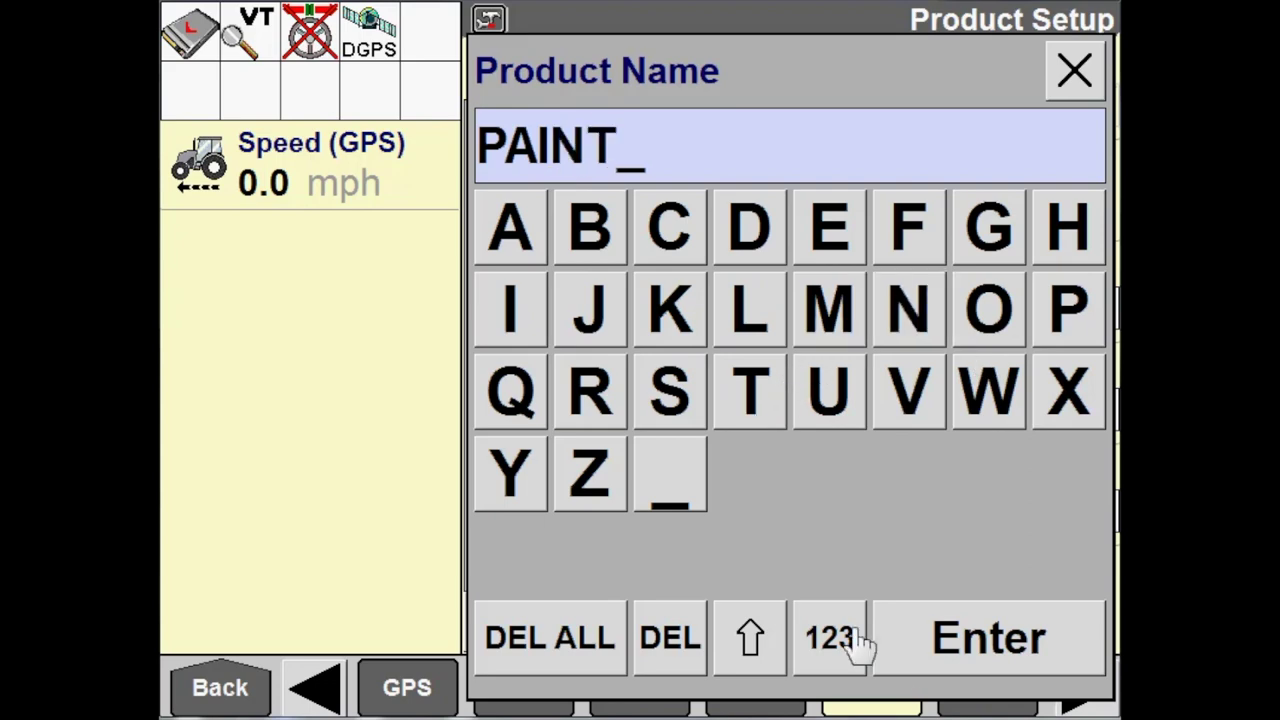
left_click(950, 655)
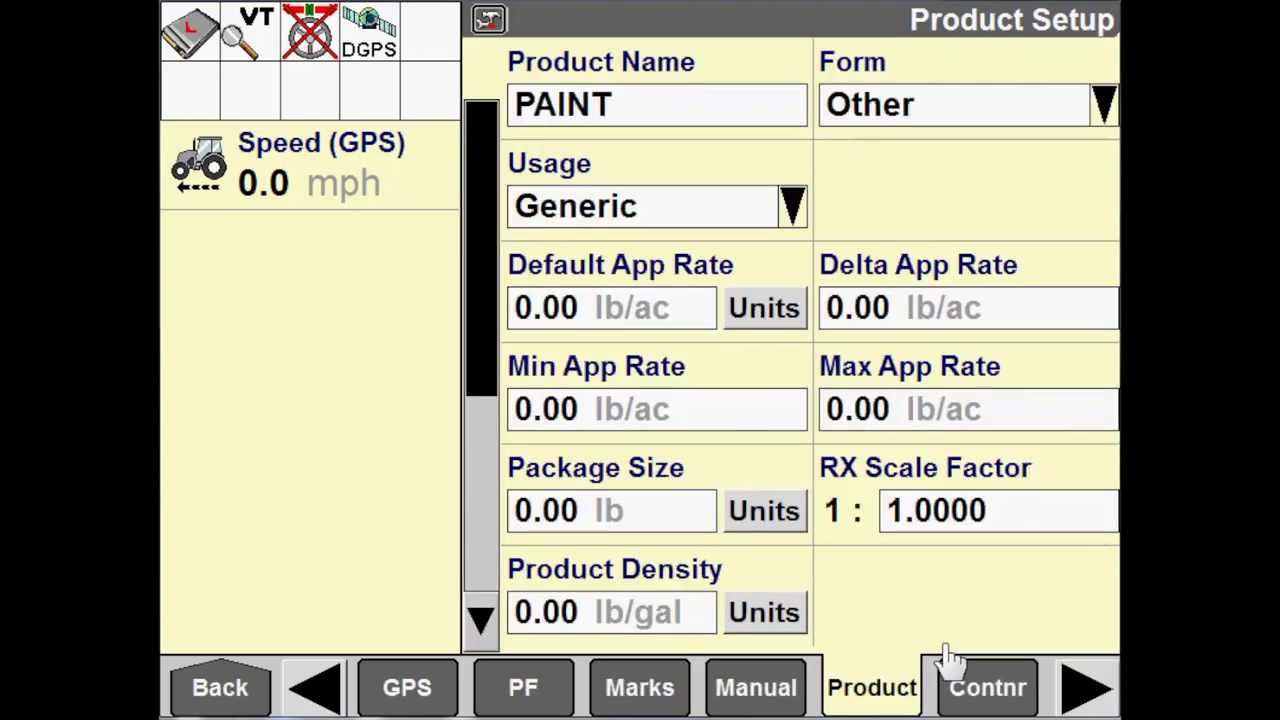
Make PAINT a Liquid with a 1.000 gal/ac default application rate.
left_click(990, 119)
left_click(695, 363)
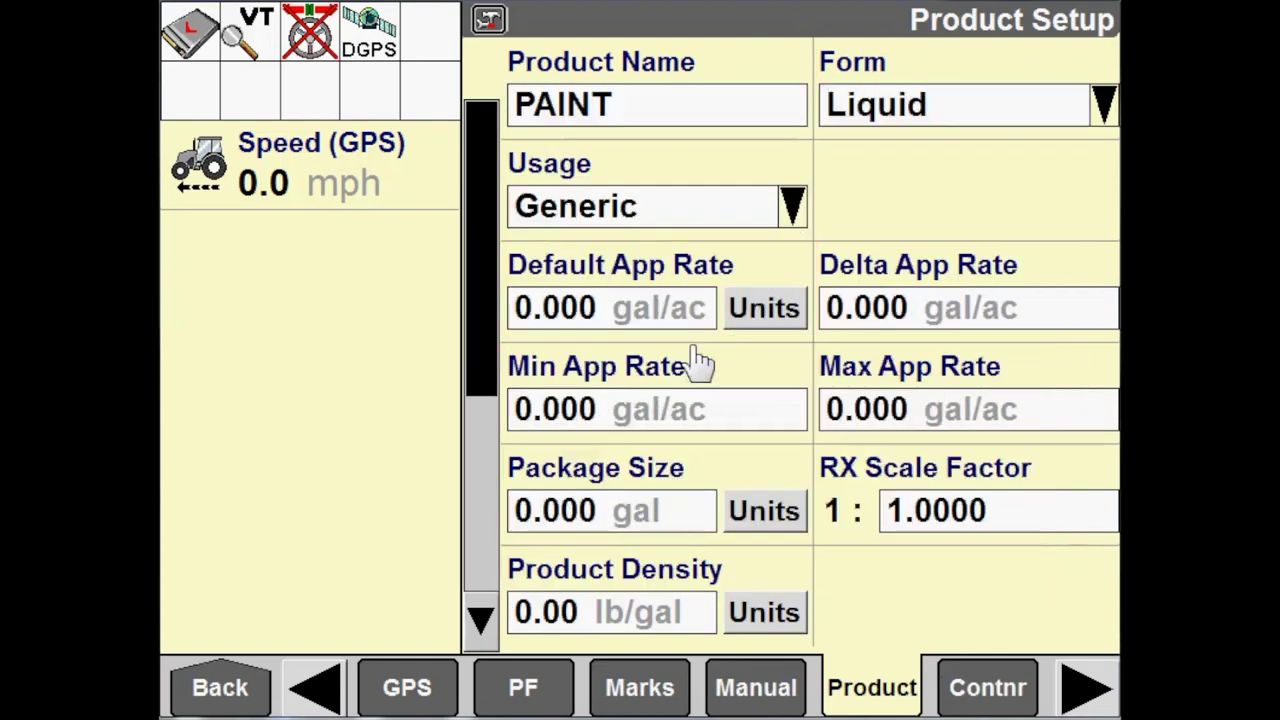
left_click(581, 314)
left_click(563, 325)
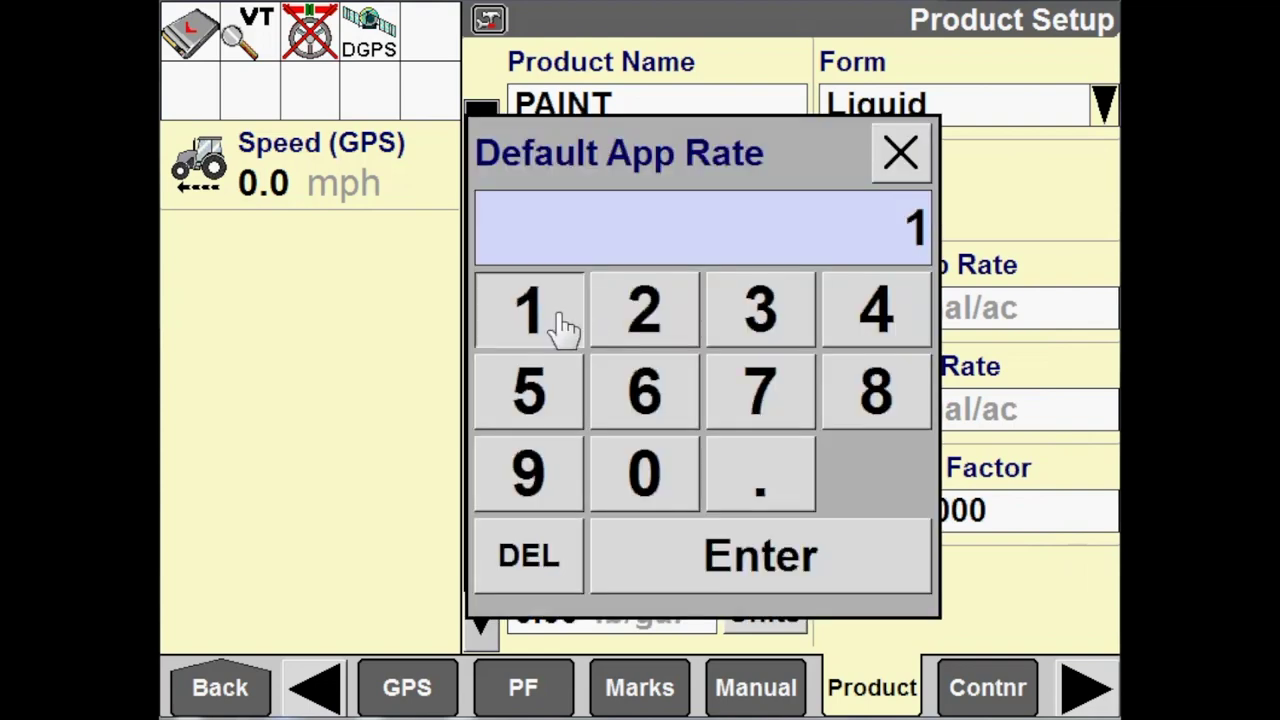
left_click(668, 590)
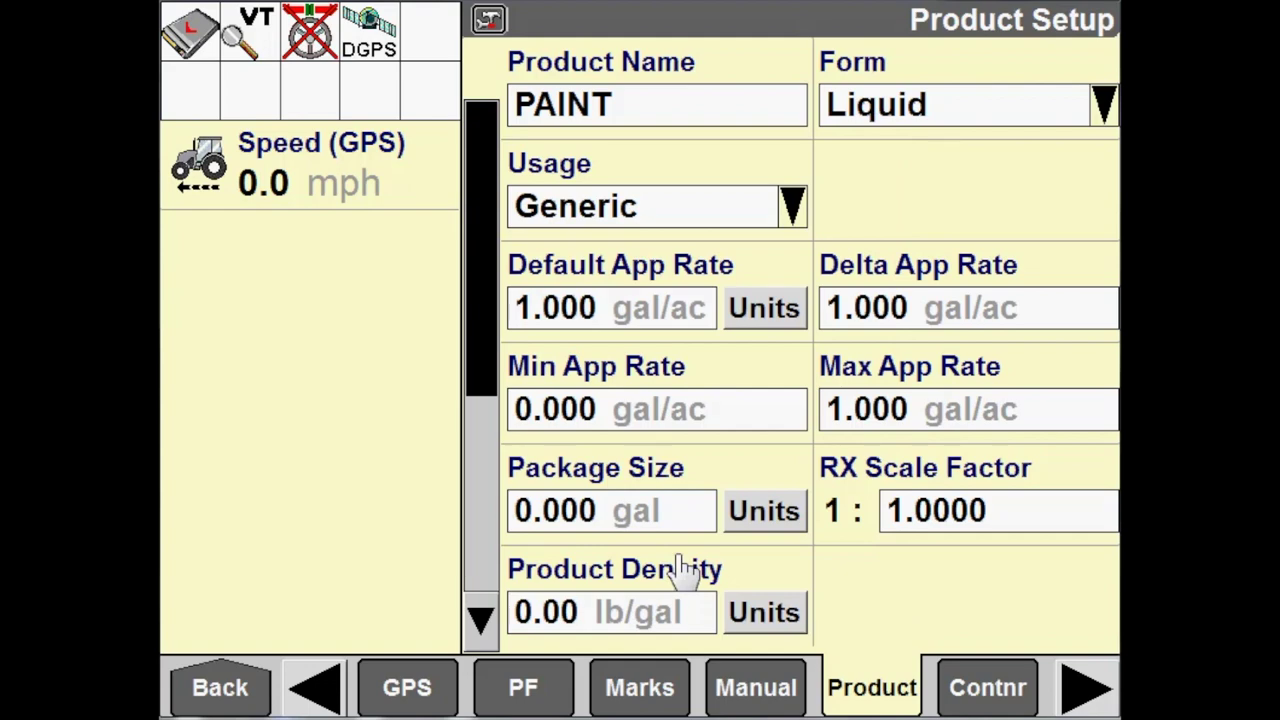
left_click(214, 698)
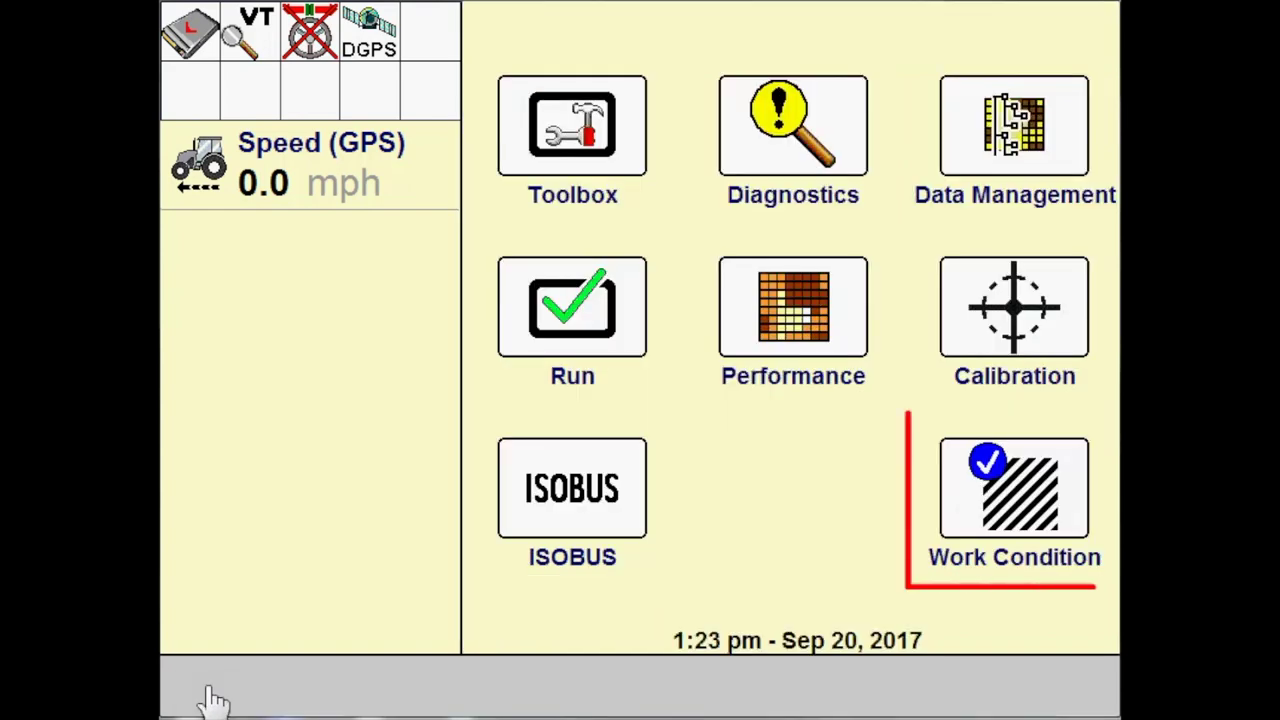
Create a new work condition named PLOW on the Layer Assignment page.
left_click(995, 515)
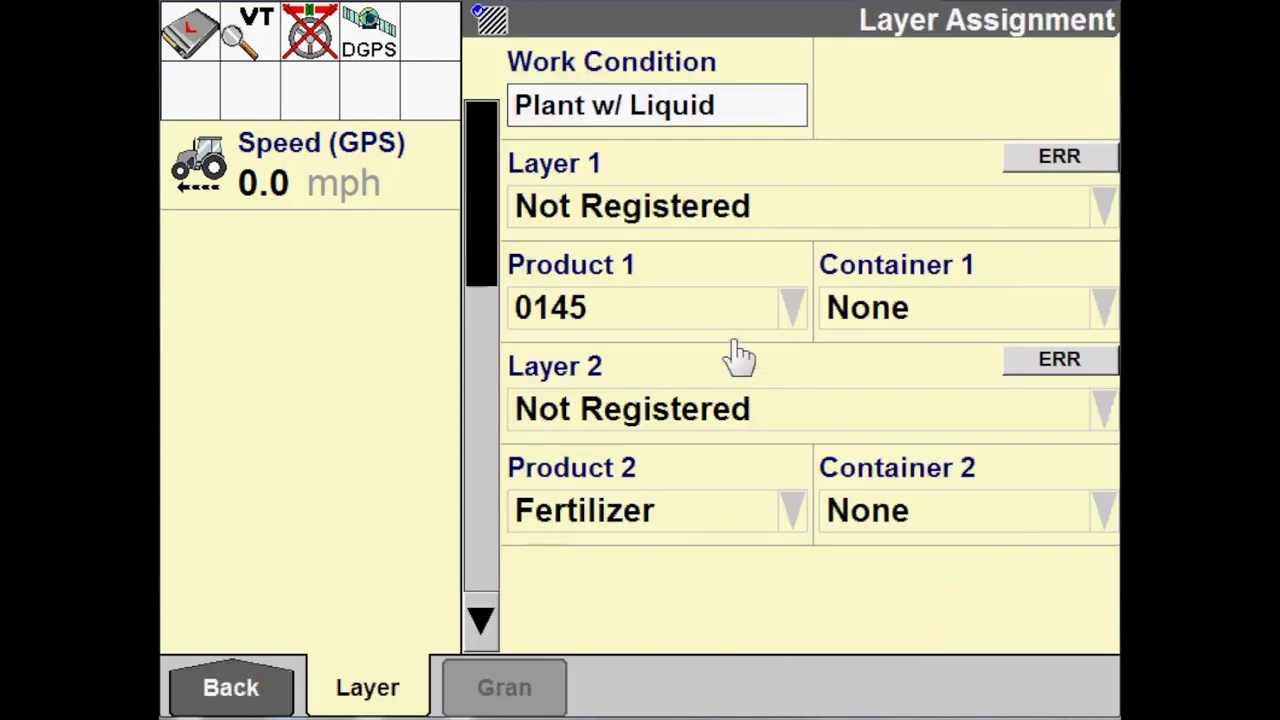
left_click(712, 125)
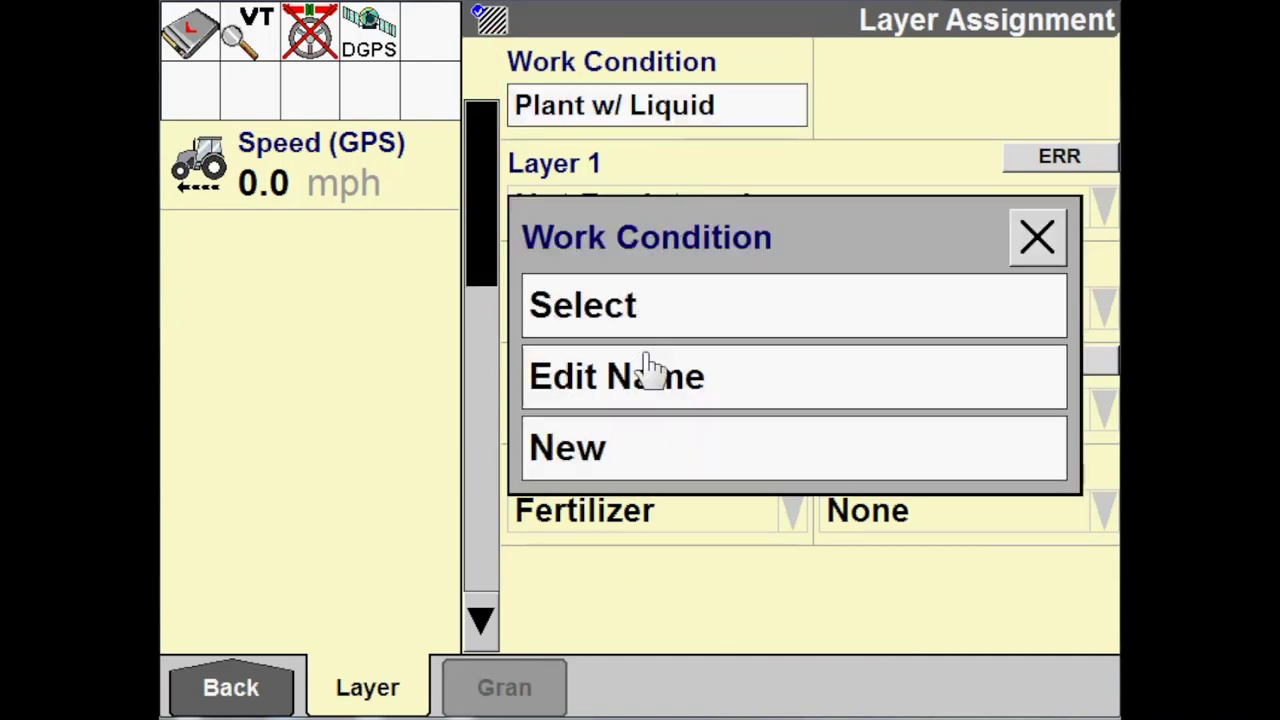
left_click(649, 457)
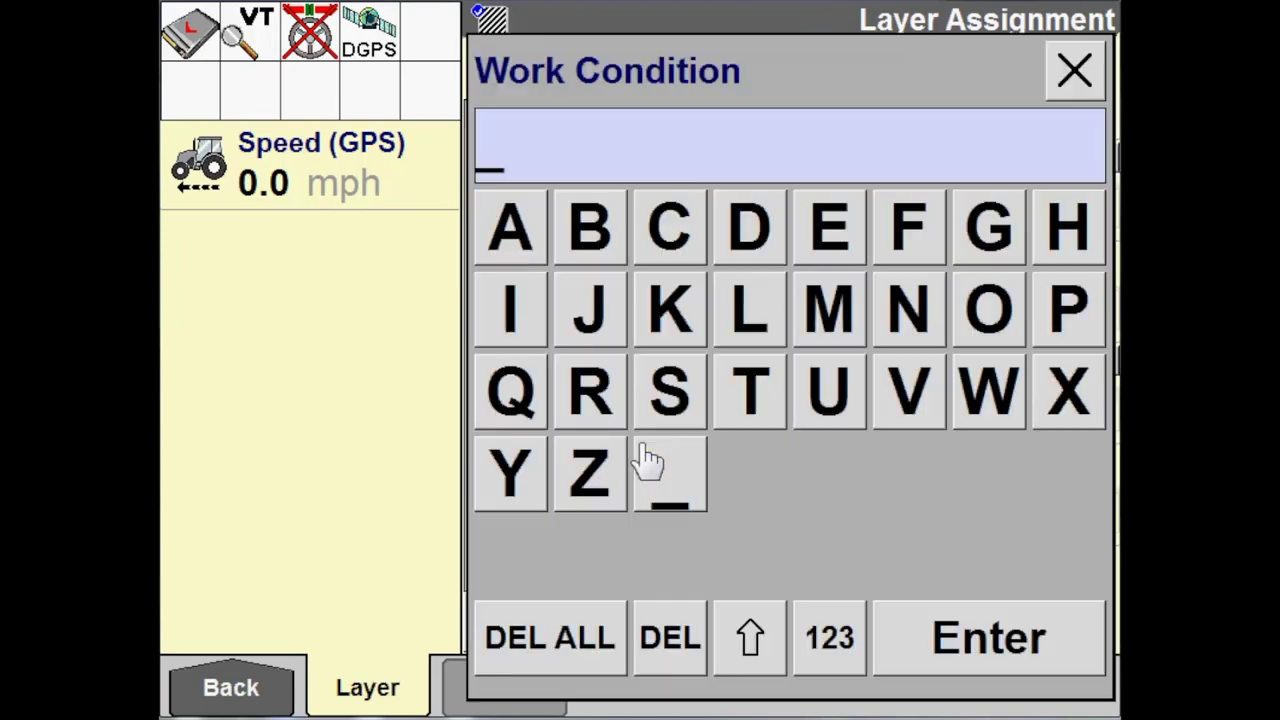
left_click(1062, 305)
left_click(766, 338)
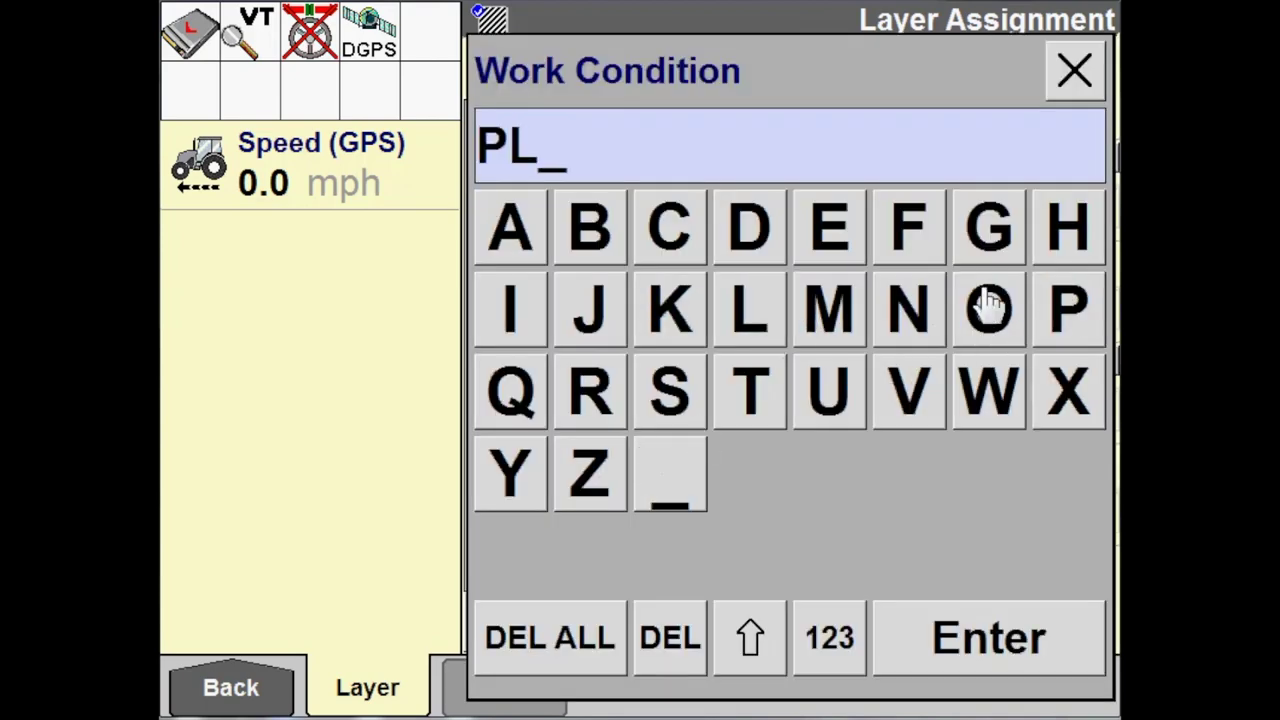
left_click(992, 318)
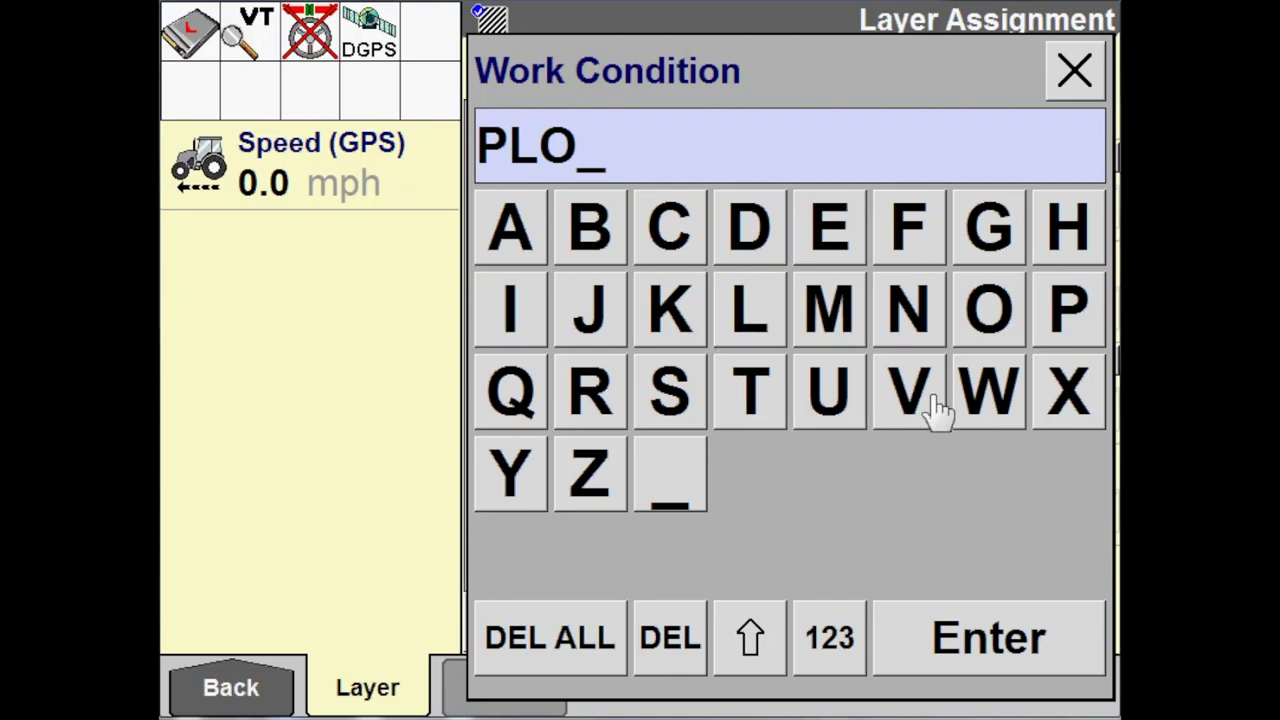
left_click(980, 392)
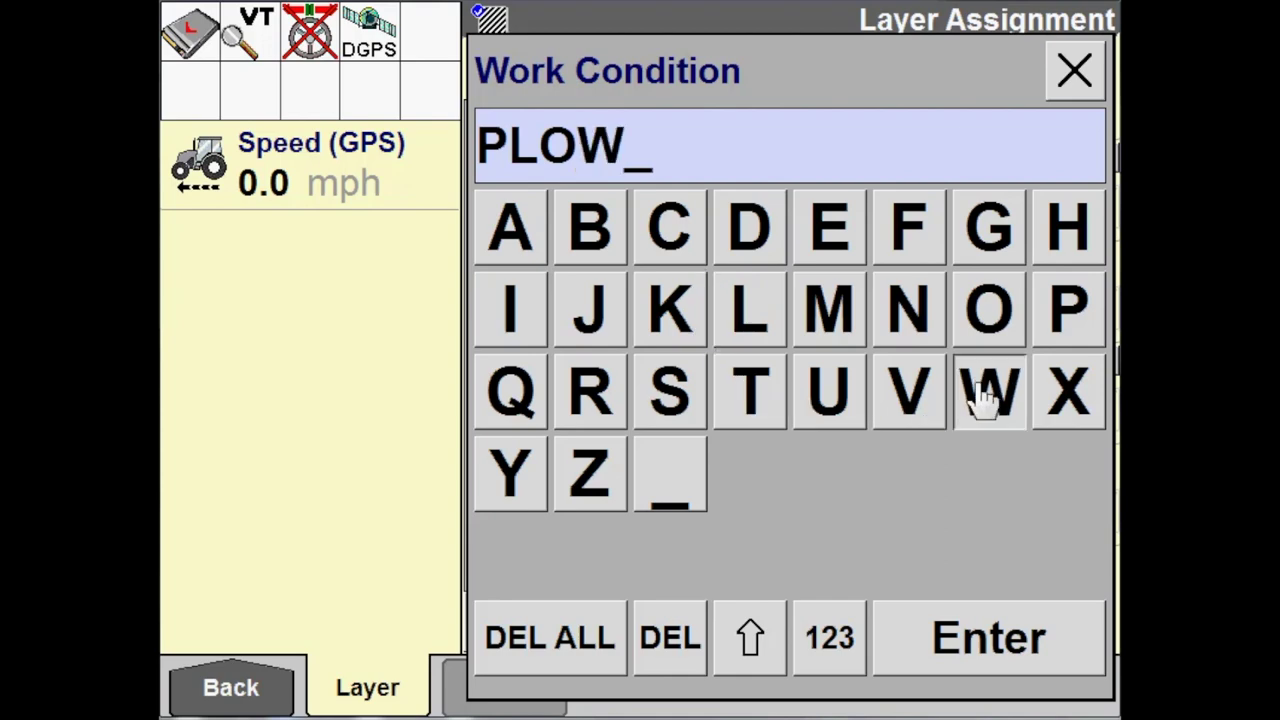
left_click(986, 636)
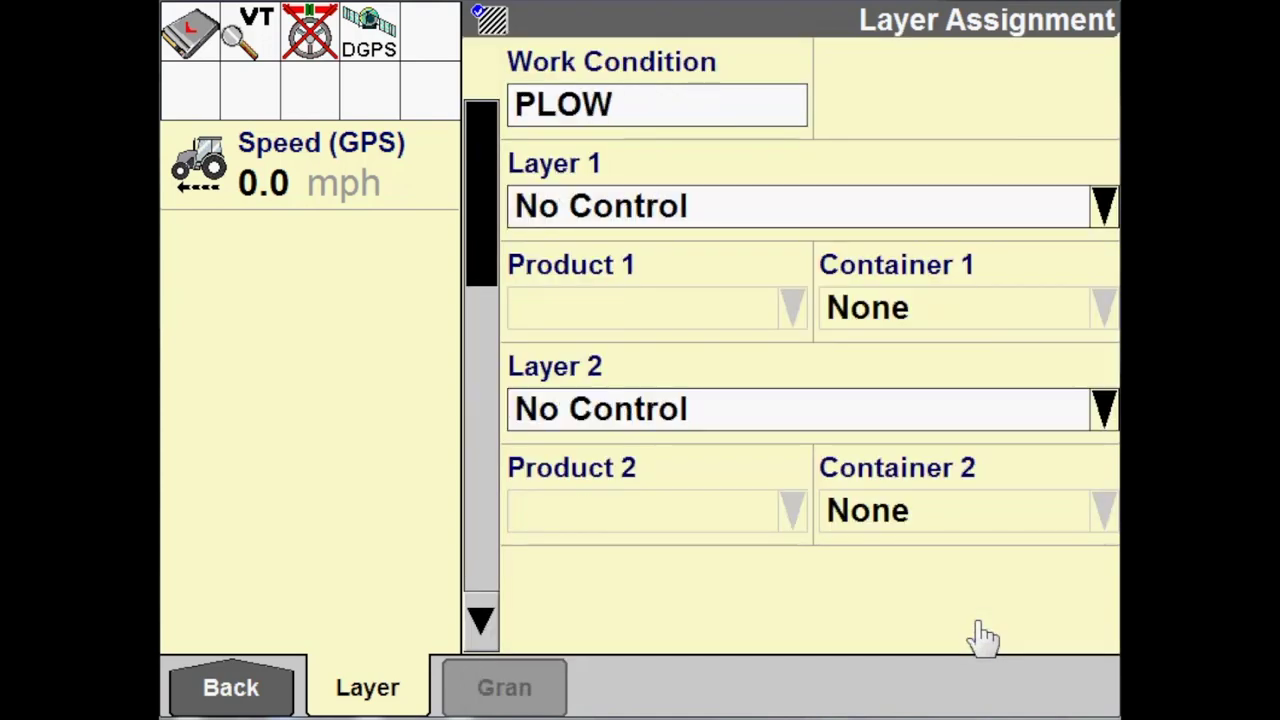
Assign ManApp 1 with product PAINT to PLOW's Layer 1, then return to the main menu.
left_click(906, 214)
left_click(790, 222)
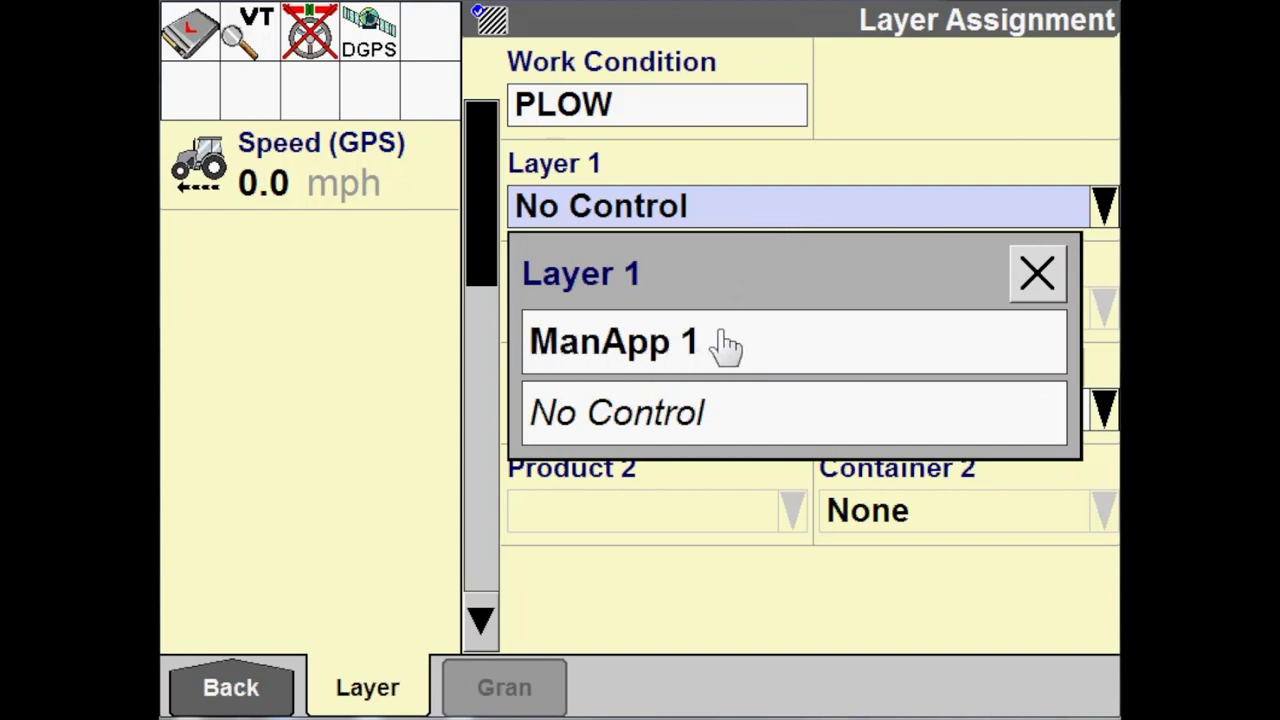
left_click(664, 345)
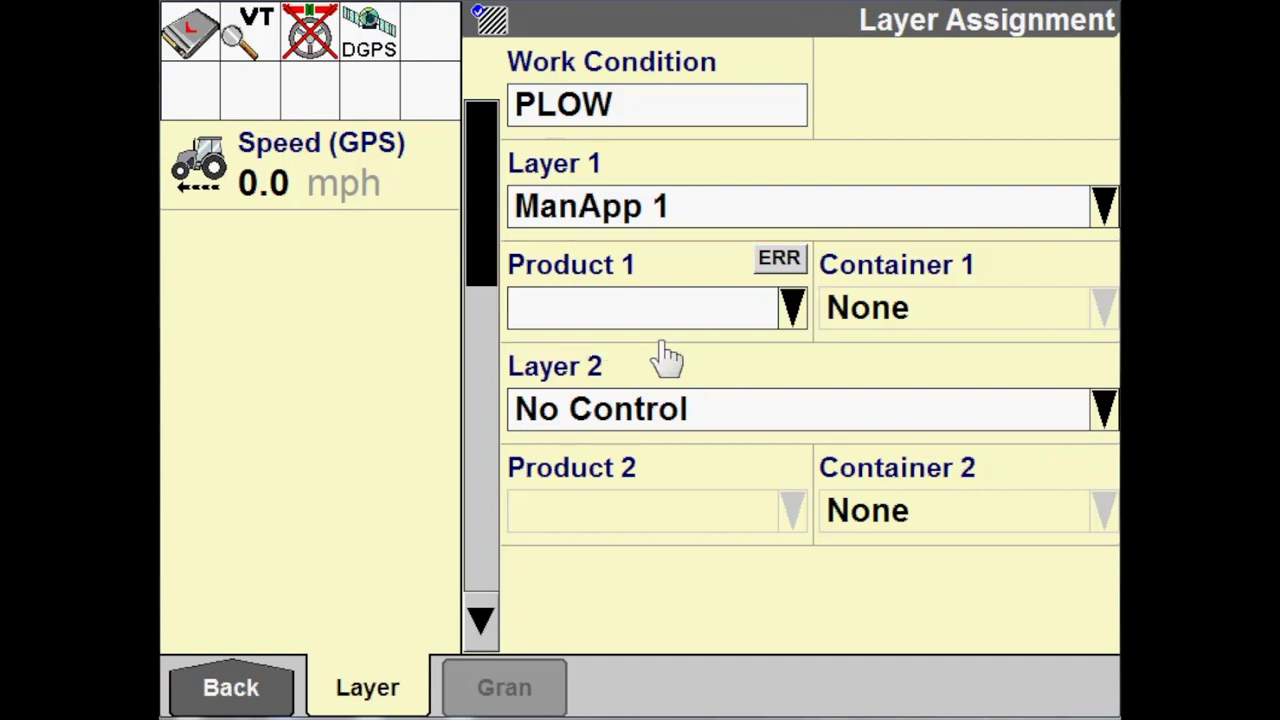
left_click(740, 310)
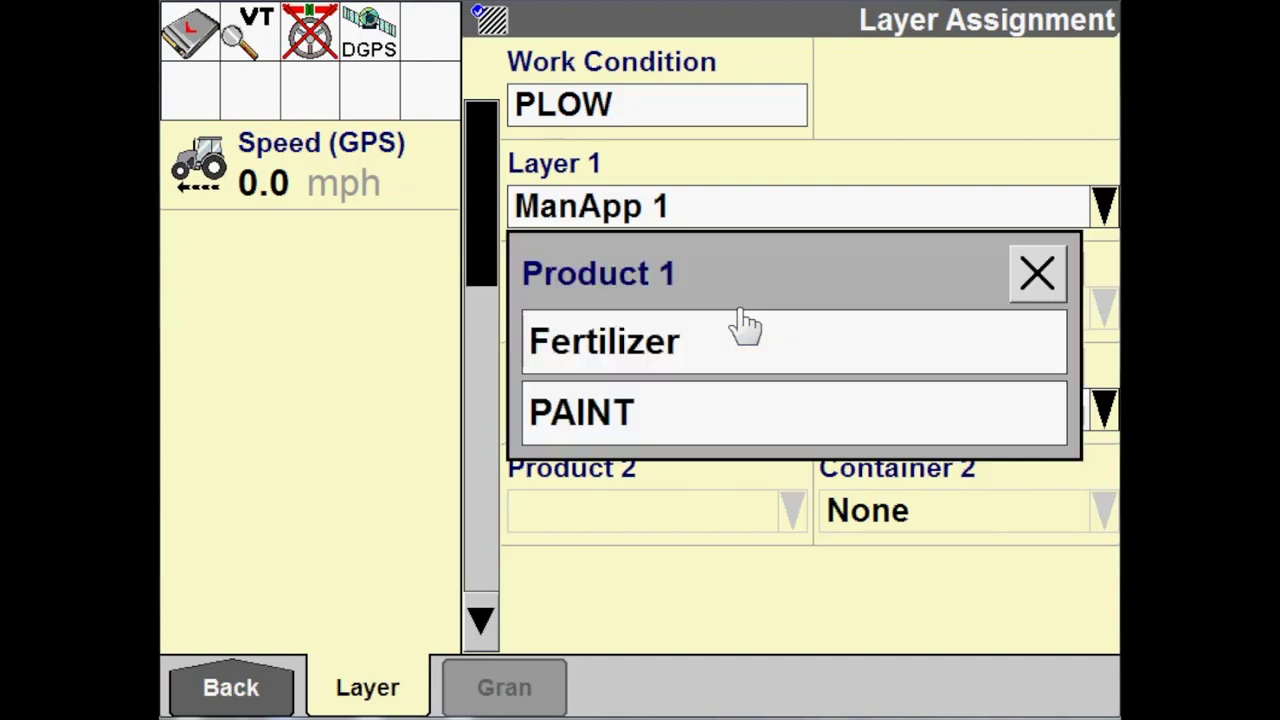
left_click(582, 420)
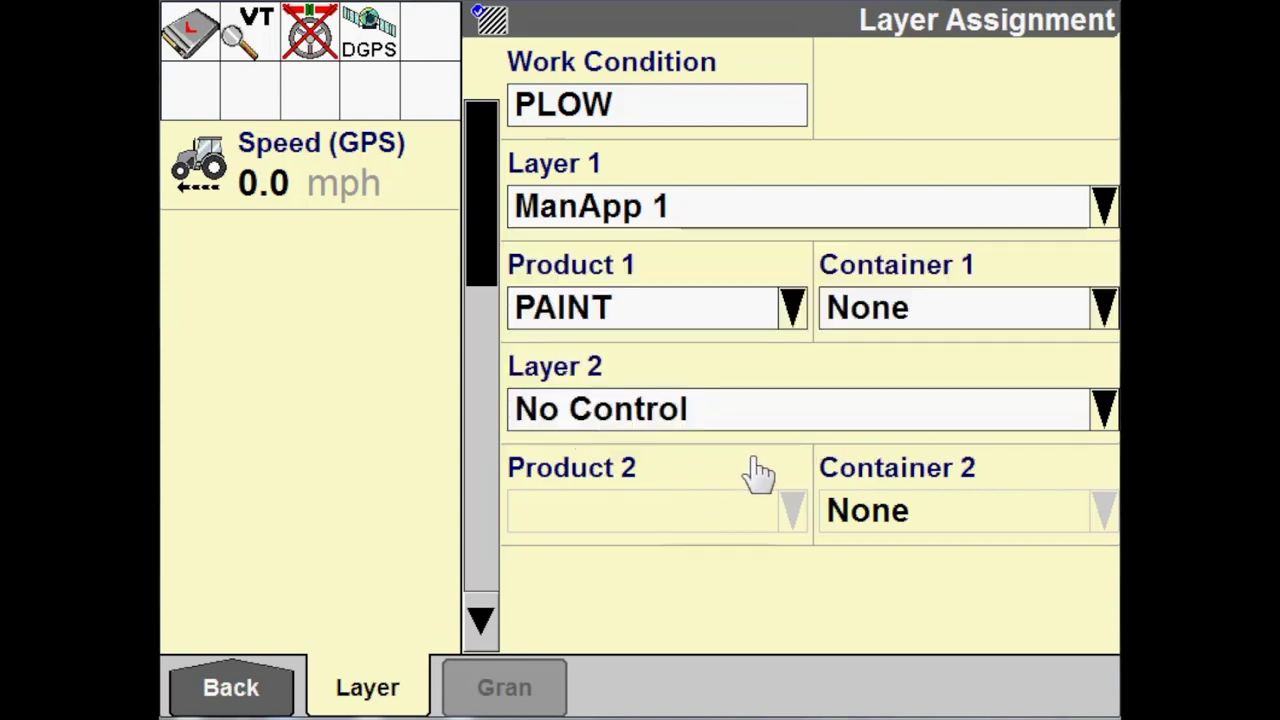
left_click(245, 700)
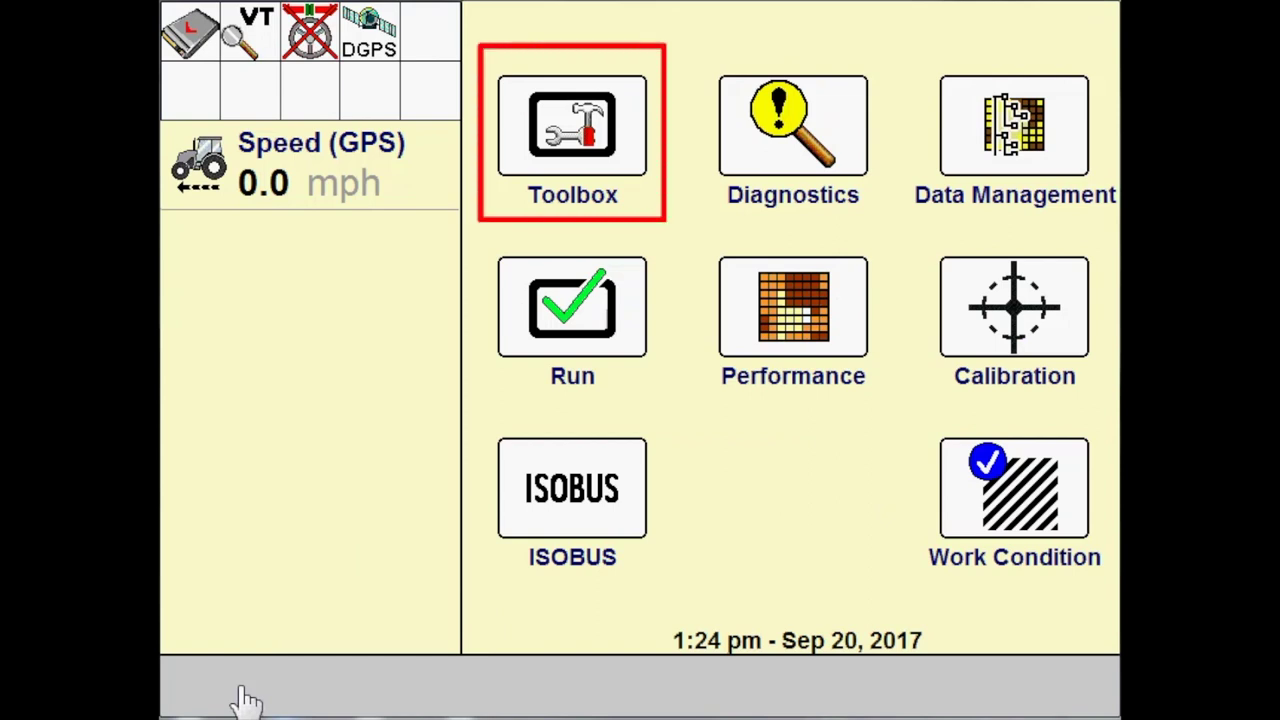
In the Toolbox, open Implement setup and start a new implement.
left_click(566, 168)
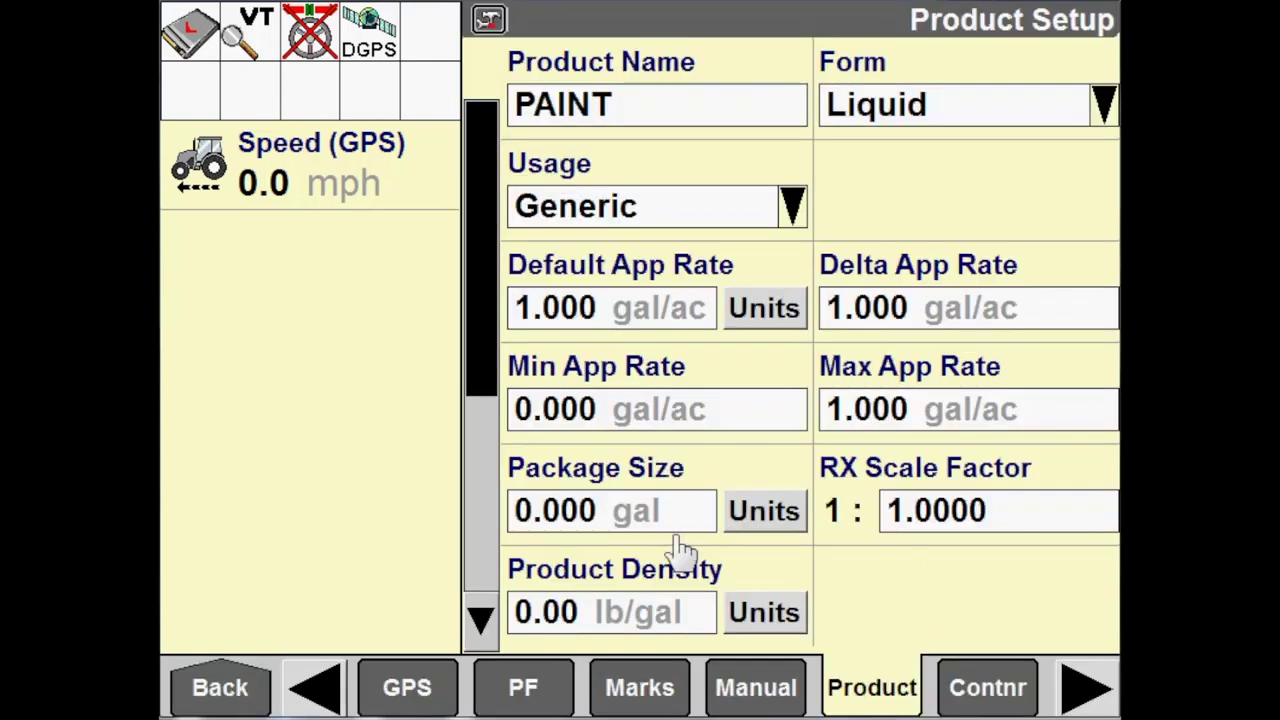
left_click(332, 692)
left_click(752, 700)
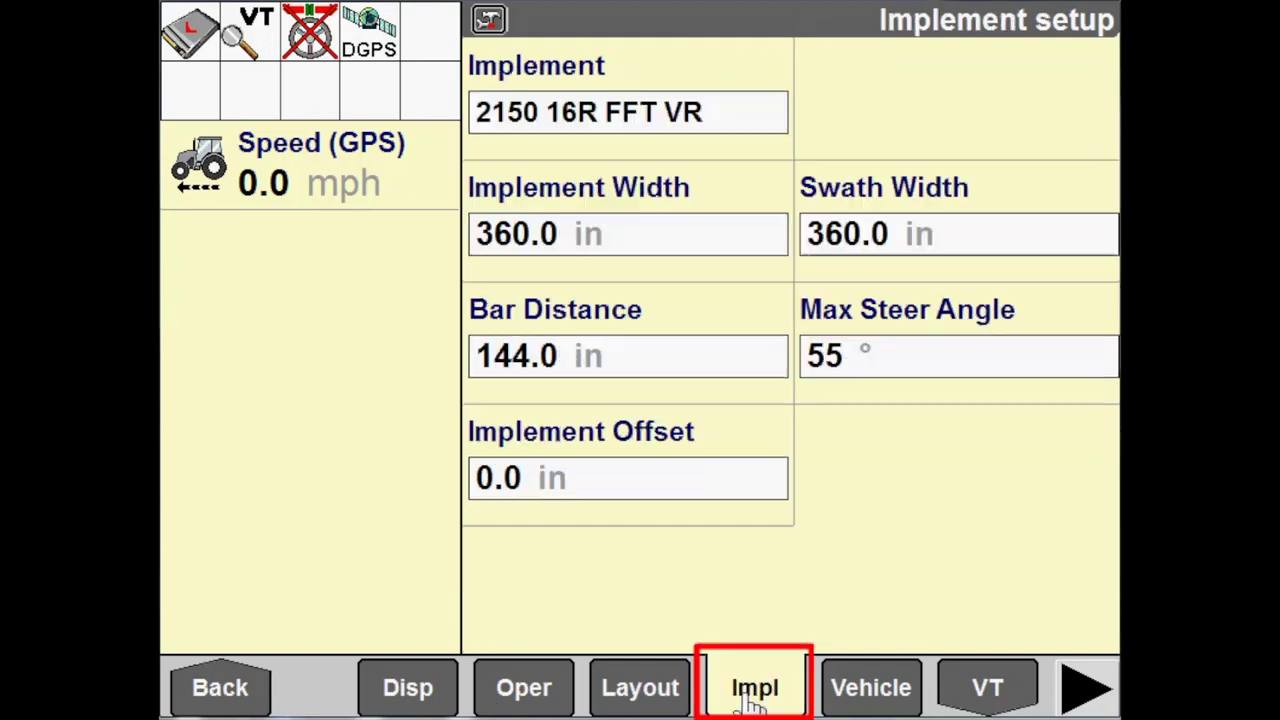
left_click(697, 143)
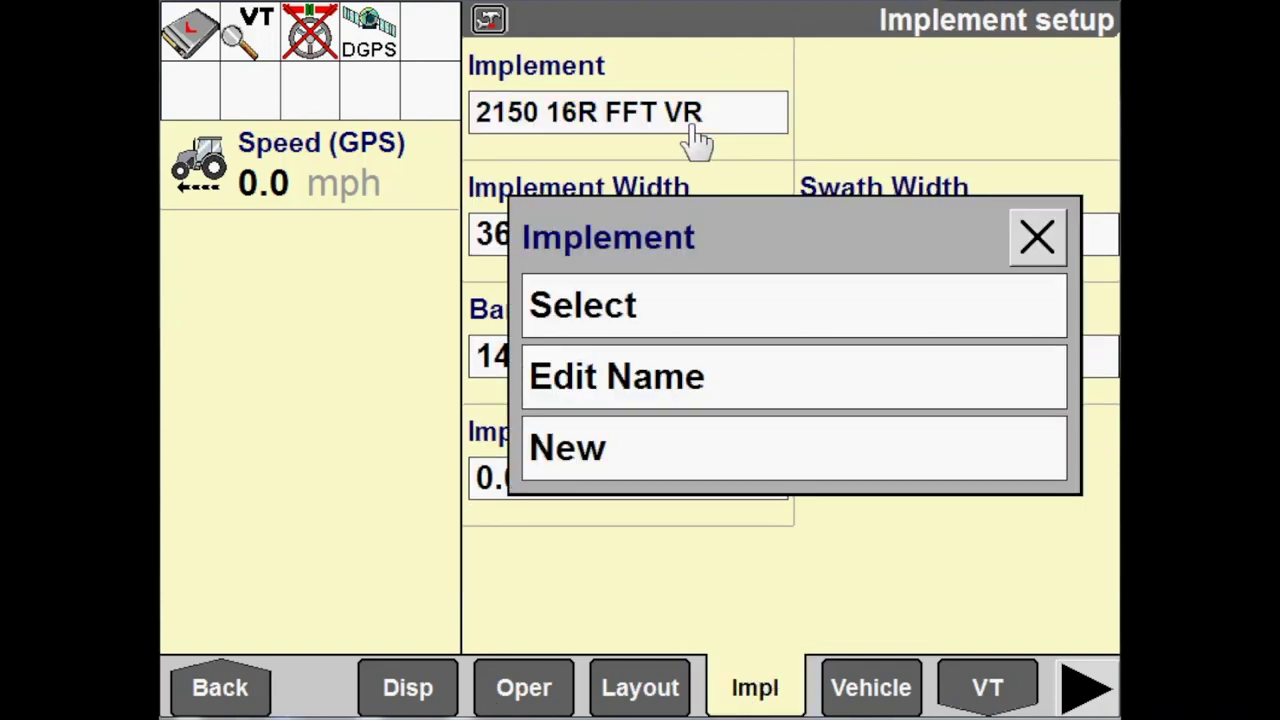
left_click(656, 460)
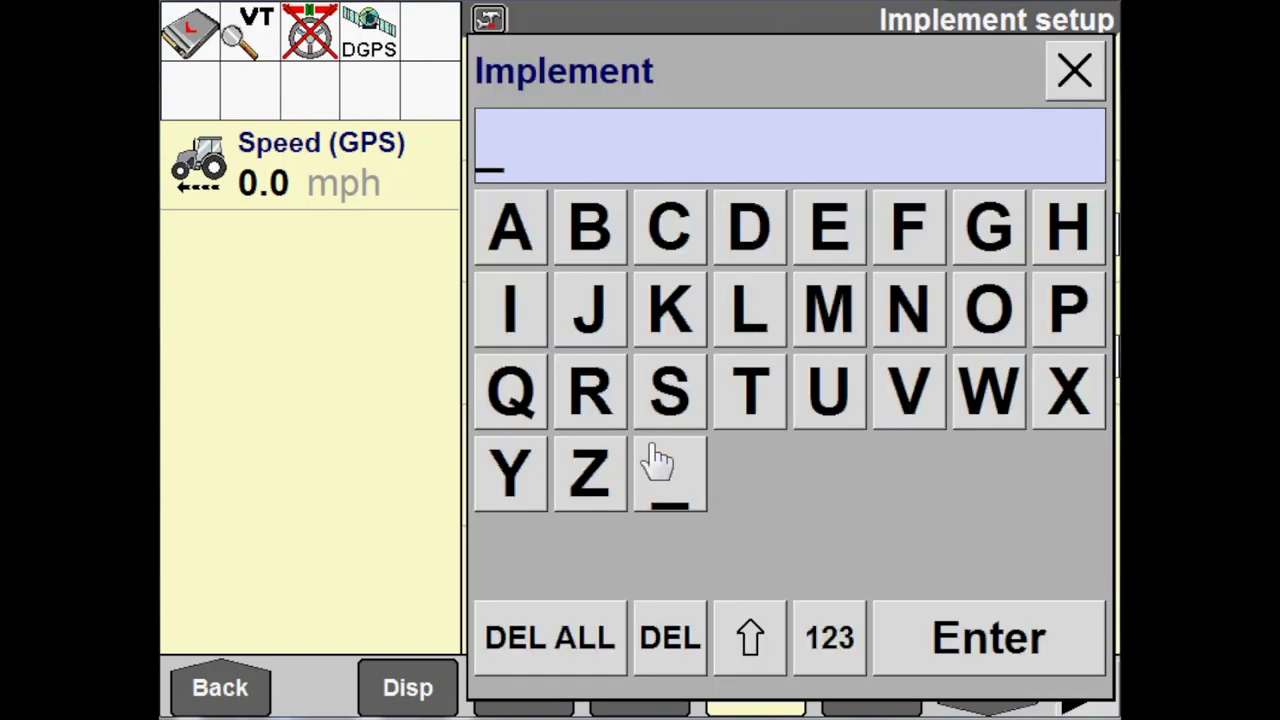
Name the new implement PLOW and confirm it.
left_click(1053, 320)
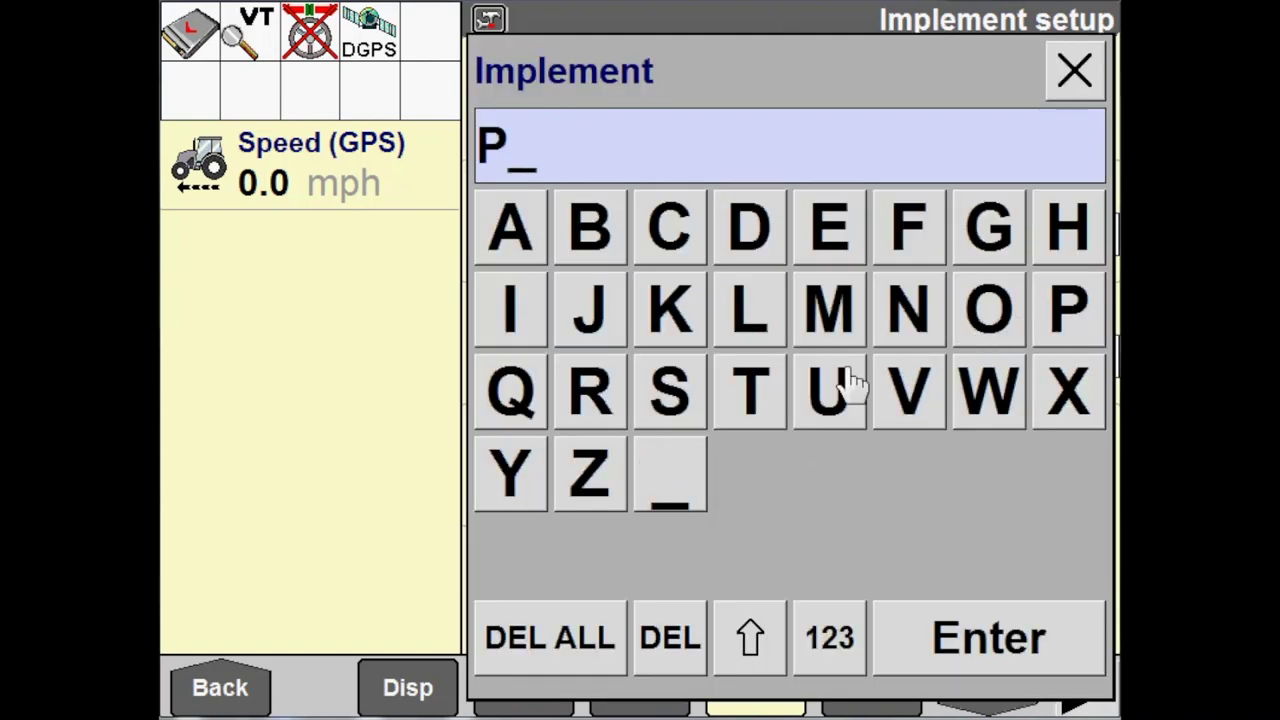
left_click(755, 335)
left_click(980, 312)
left_click(986, 395)
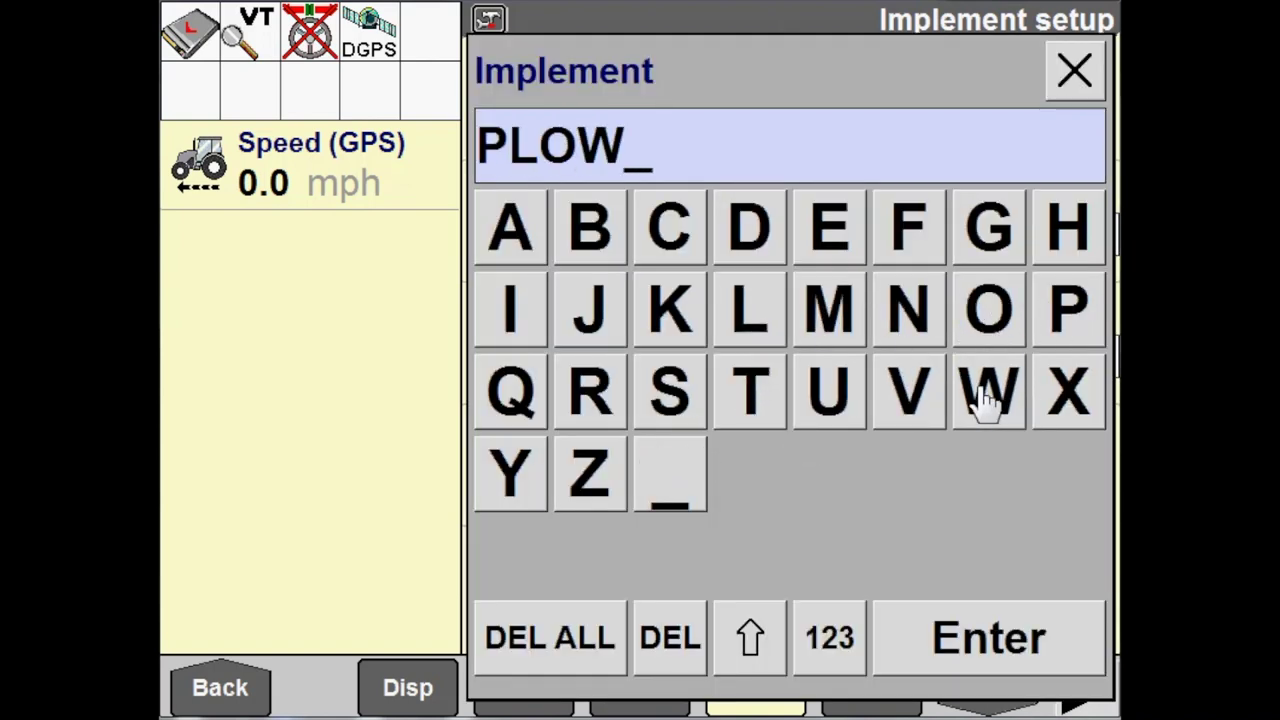
left_click(1003, 638)
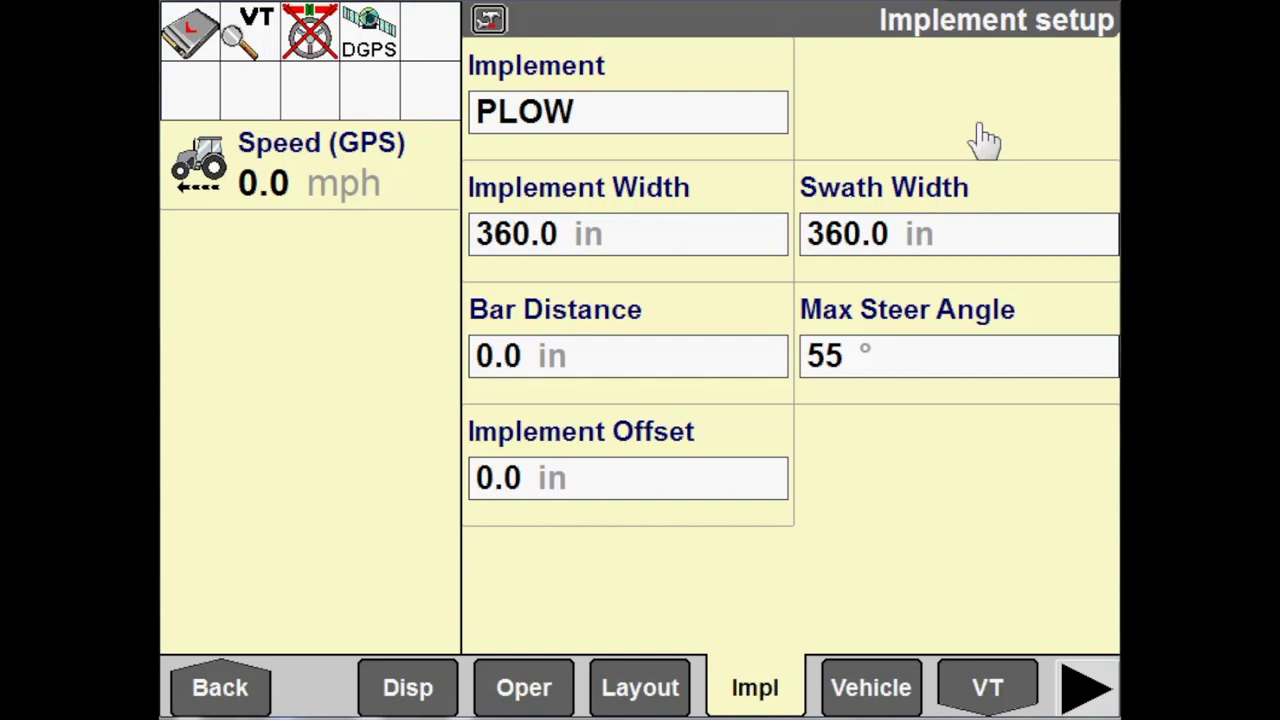
Go back to the home menu and open the Run screens for farm NORTH, field 43.
left_click(220, 690)
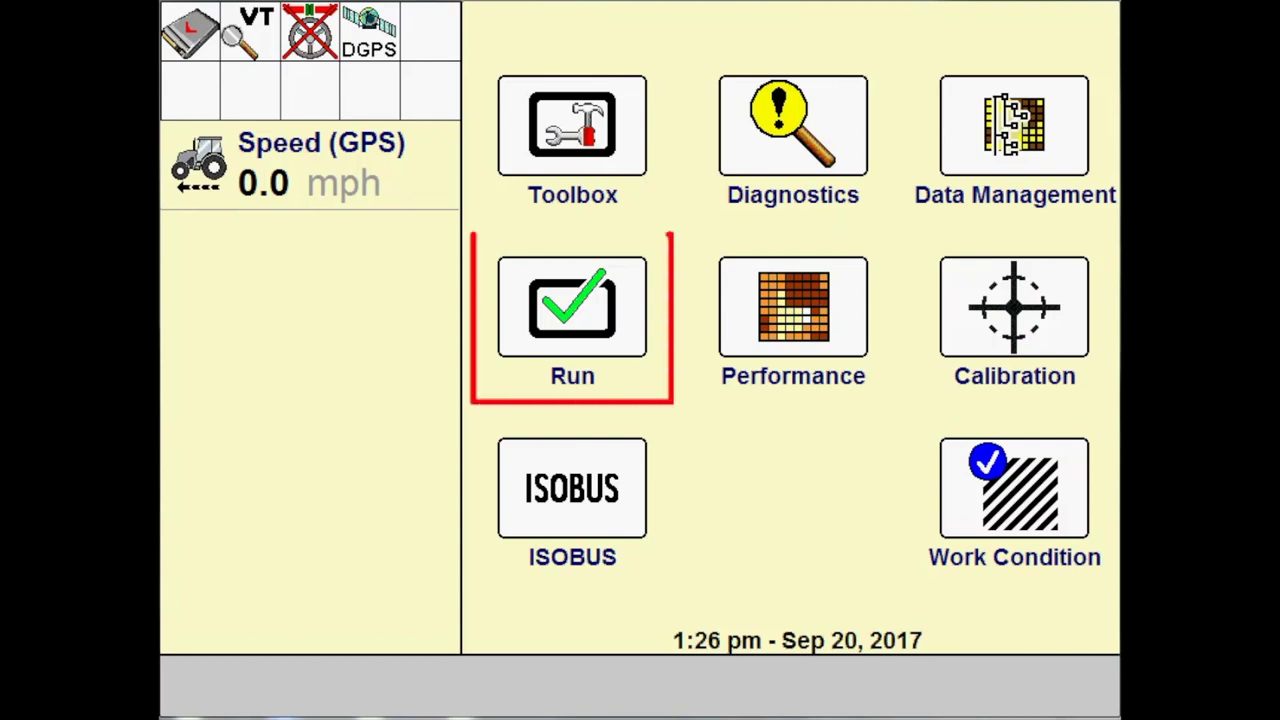
left_click(593, 325)
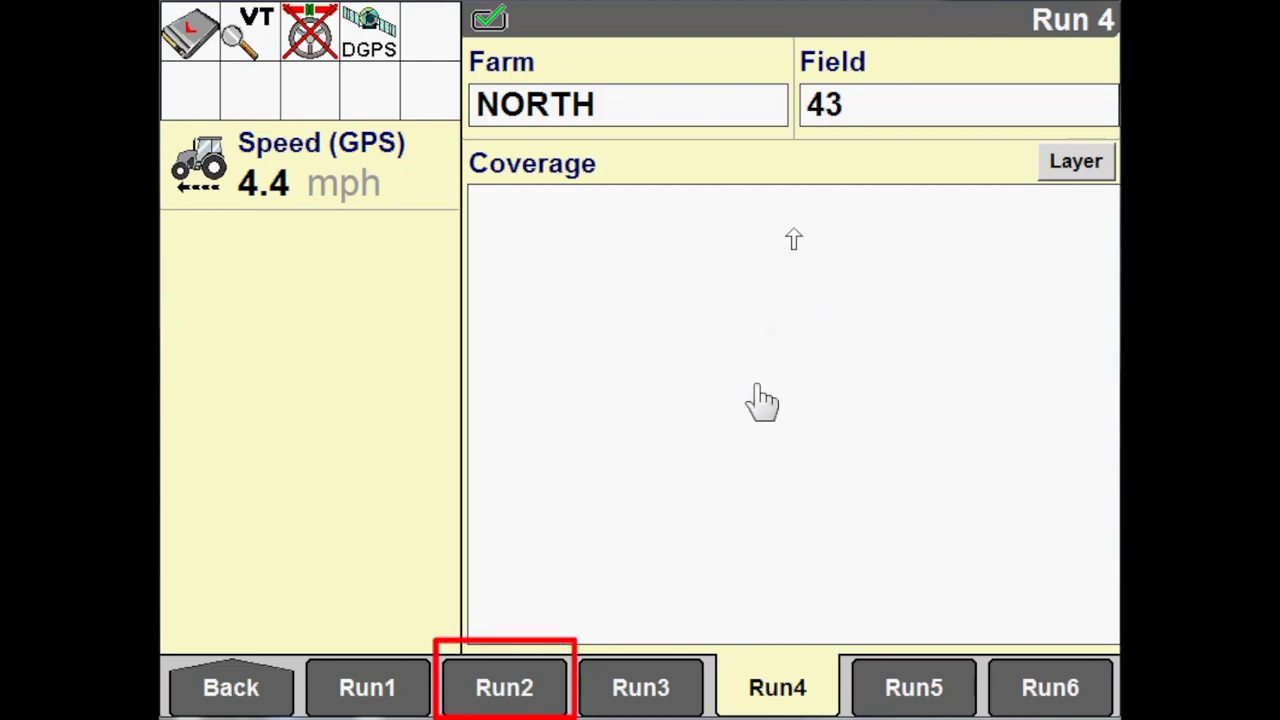
Switch Work Control to On on Run 2, then return to the Run 4 coverage map.
left_click(520, 695)
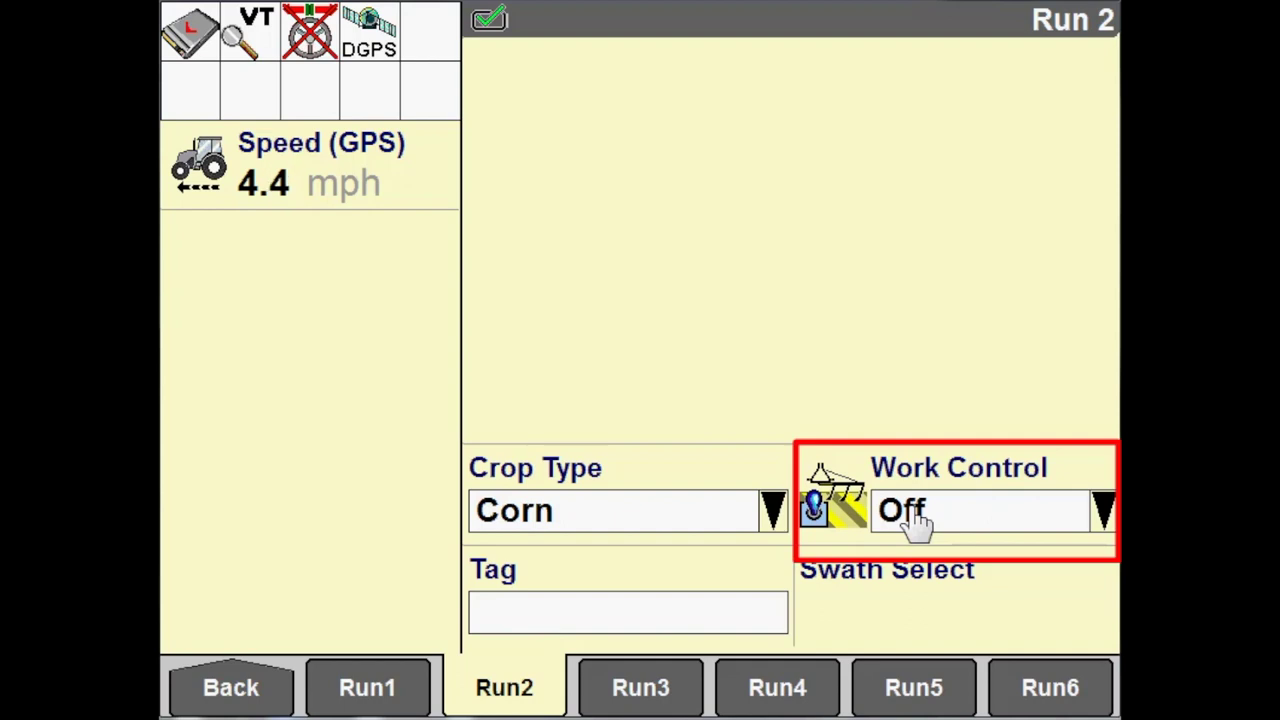
left_click(995, 525)
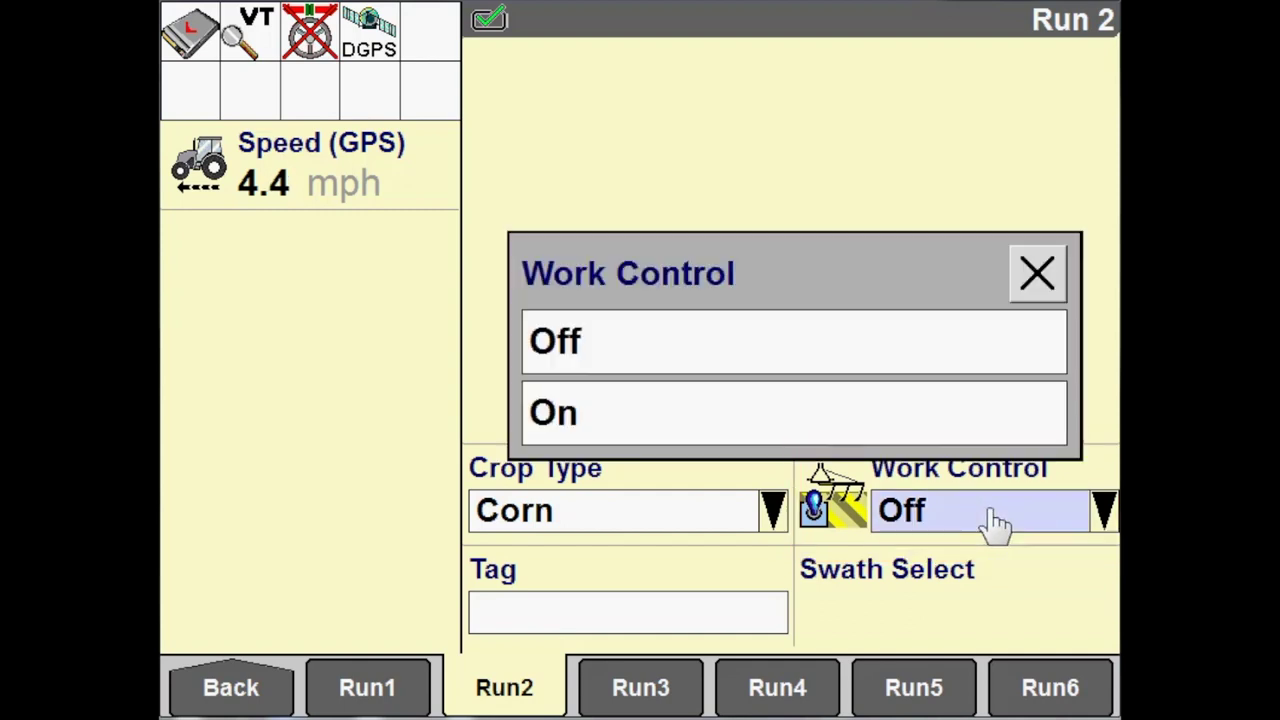
left_click(638, 414)
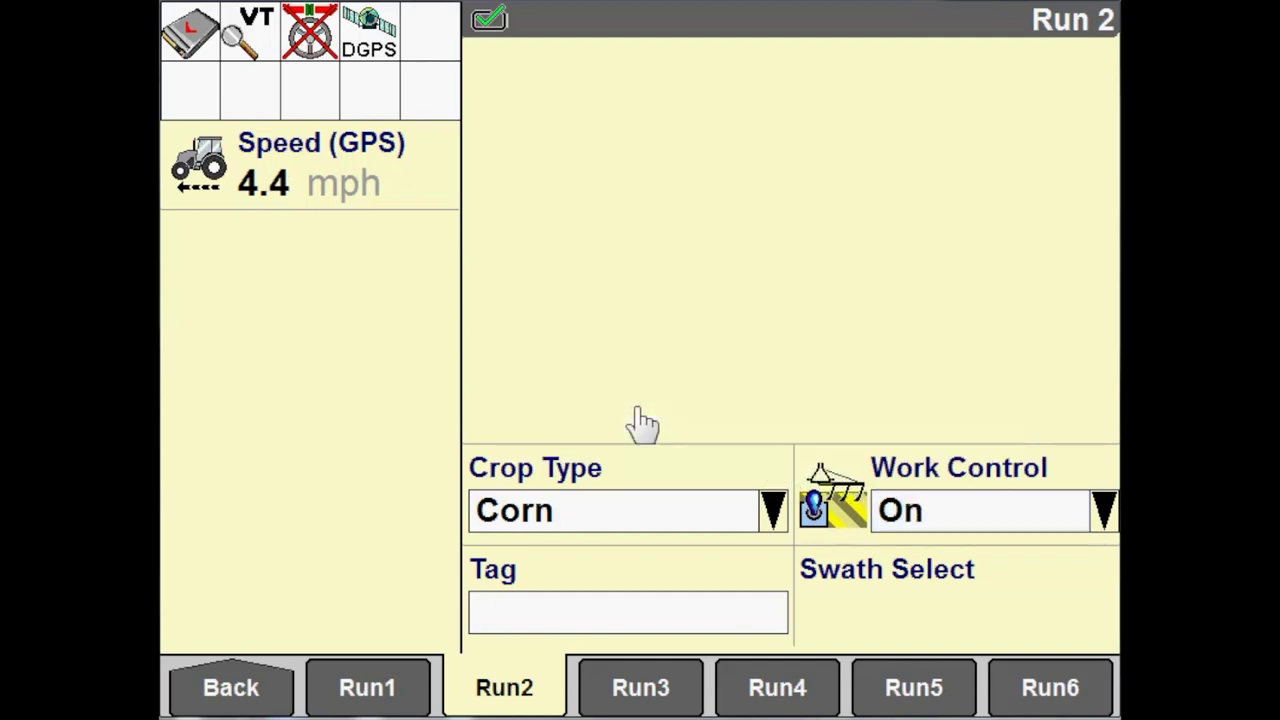
left_click(747, 695)
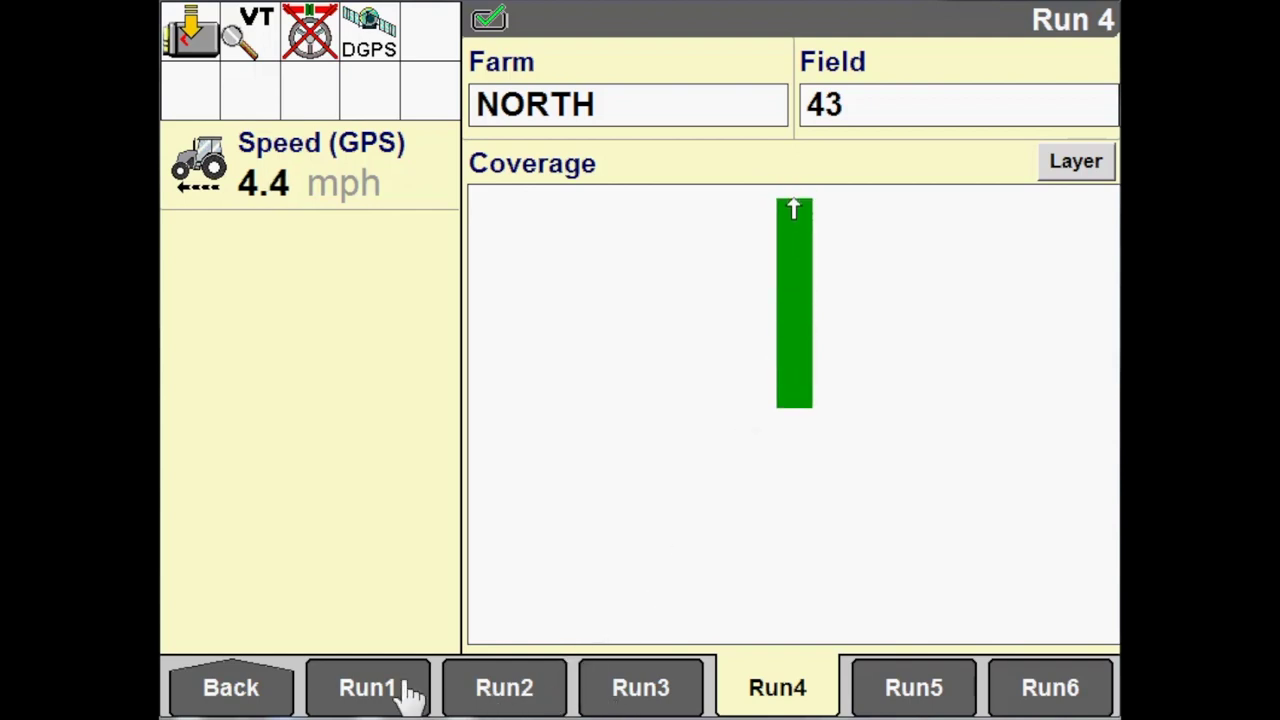
Recheck PLOW's implement setup with 360.0 in widths, then return to the home menu.
left_click(255, 697)
left_click(594, 136)
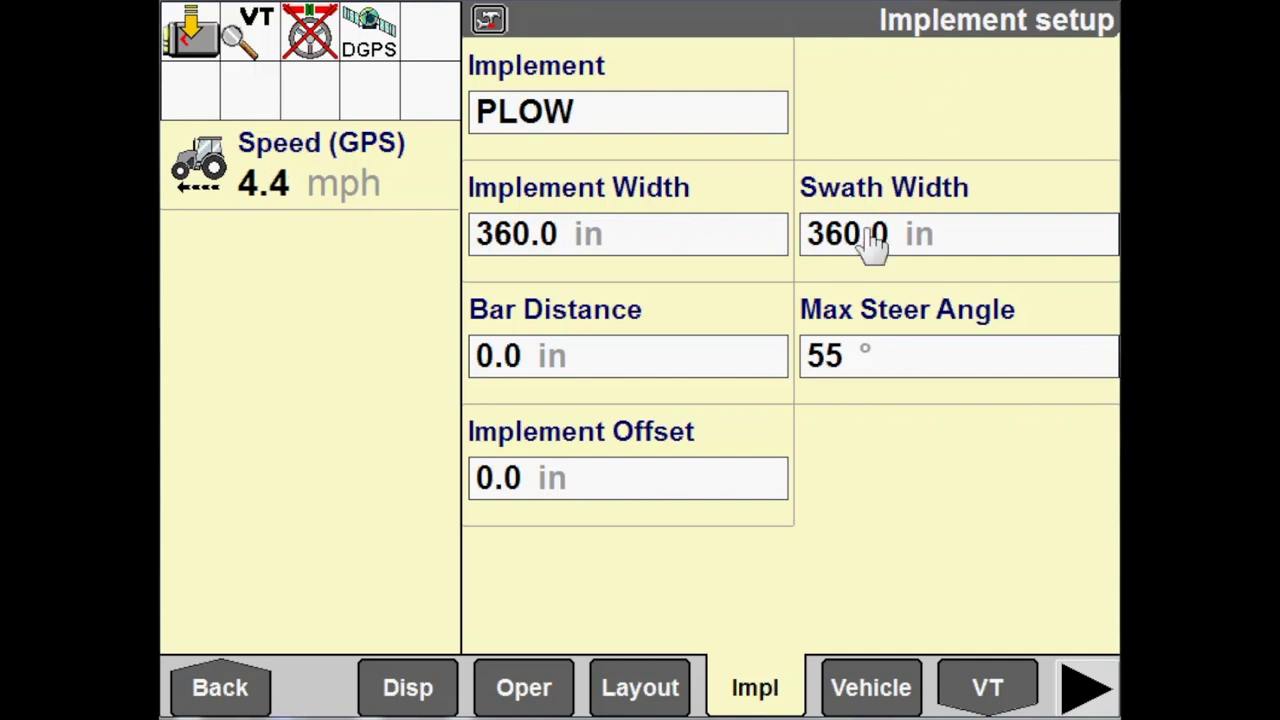
left_click(224, 698)
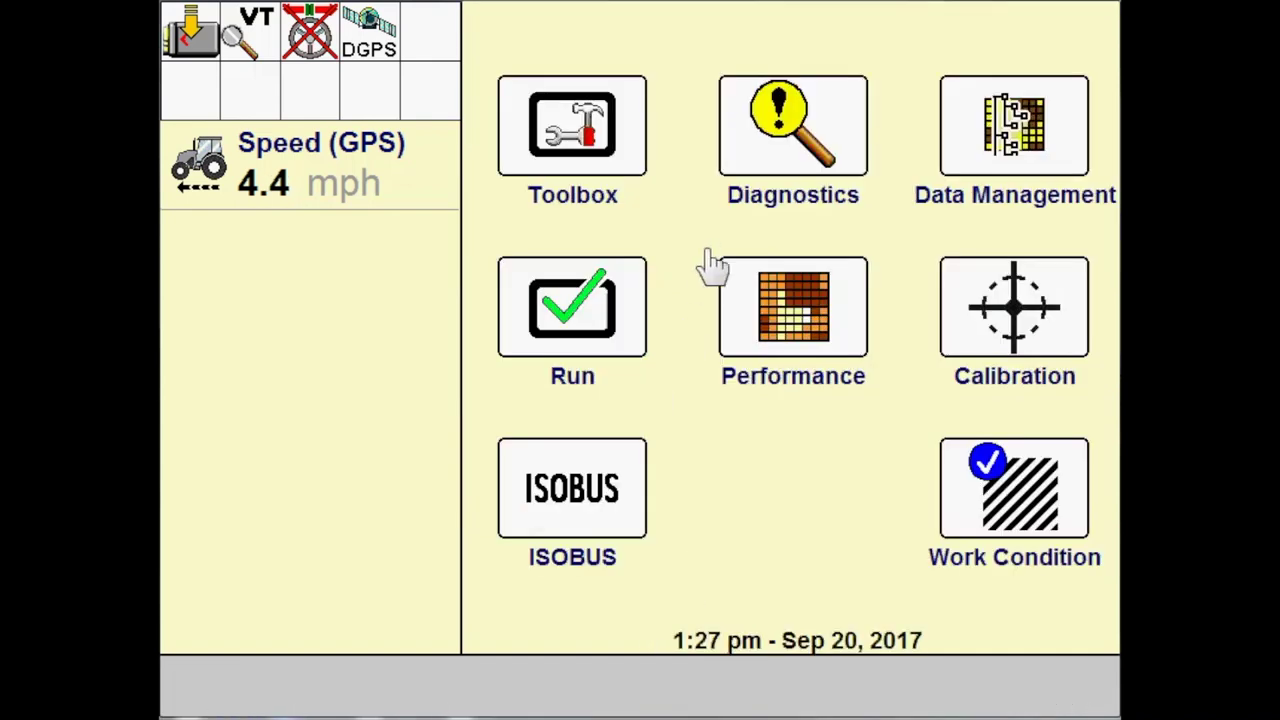
Switch Work Control to Off on Run 2 and view the green coverage strip on Run 4.
left_click(591, 330)
left_click(507, 690)
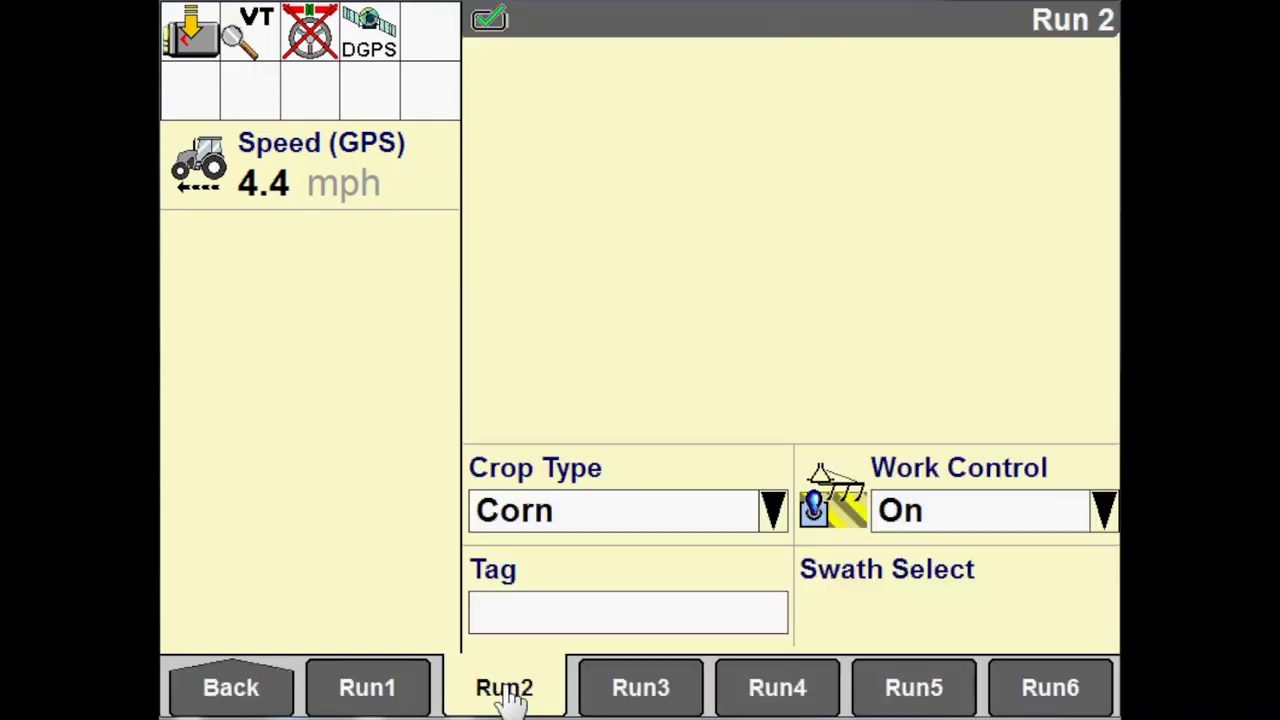
left_click(945, 520)
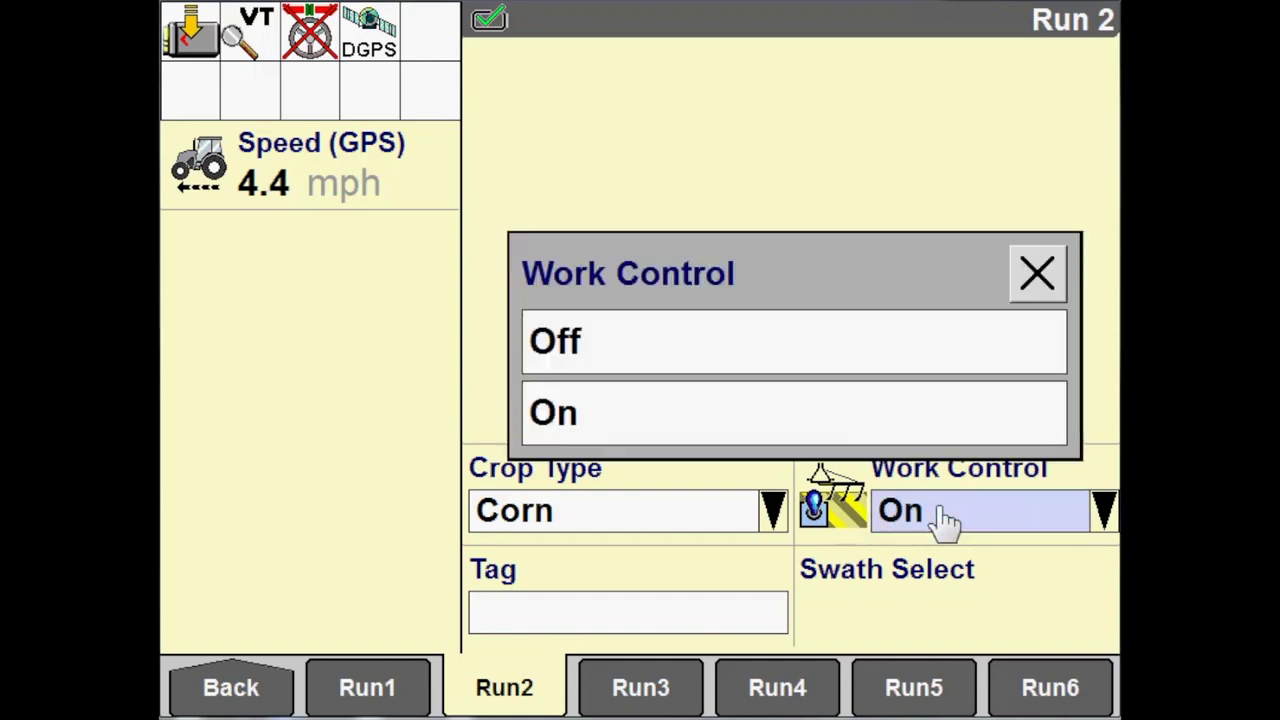
left_click(727, 362)
left_click(770, 695)
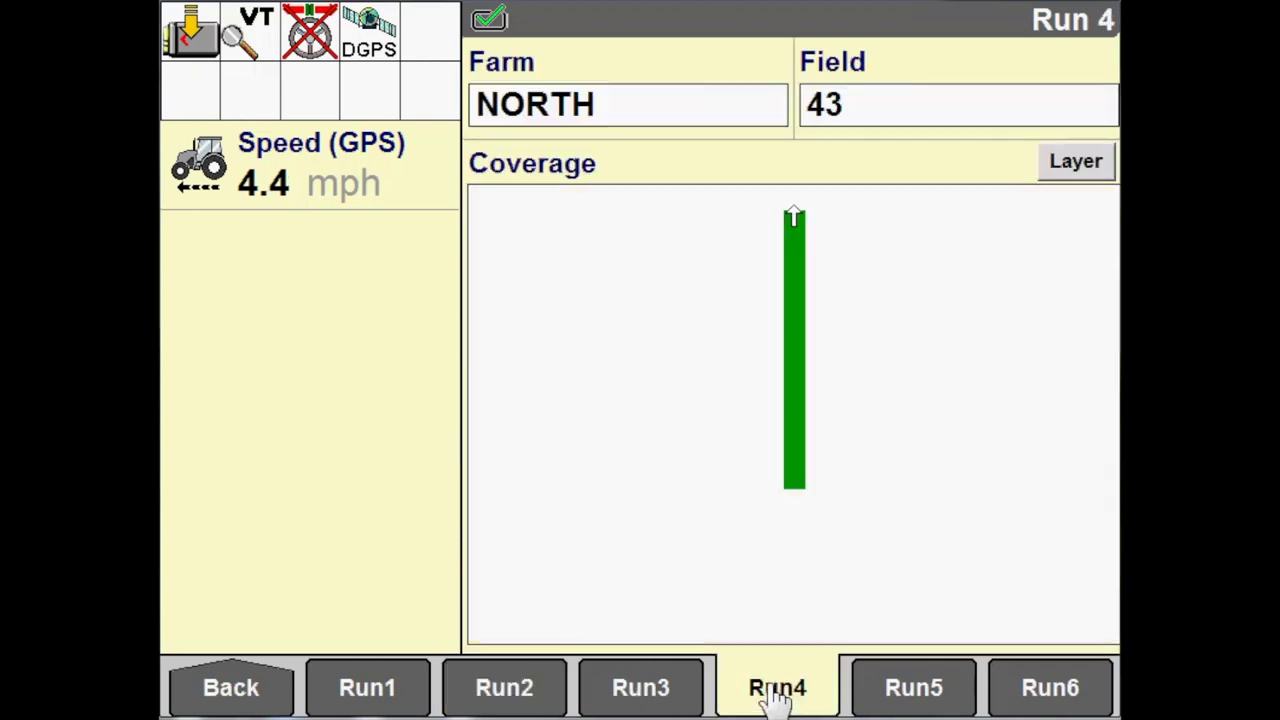